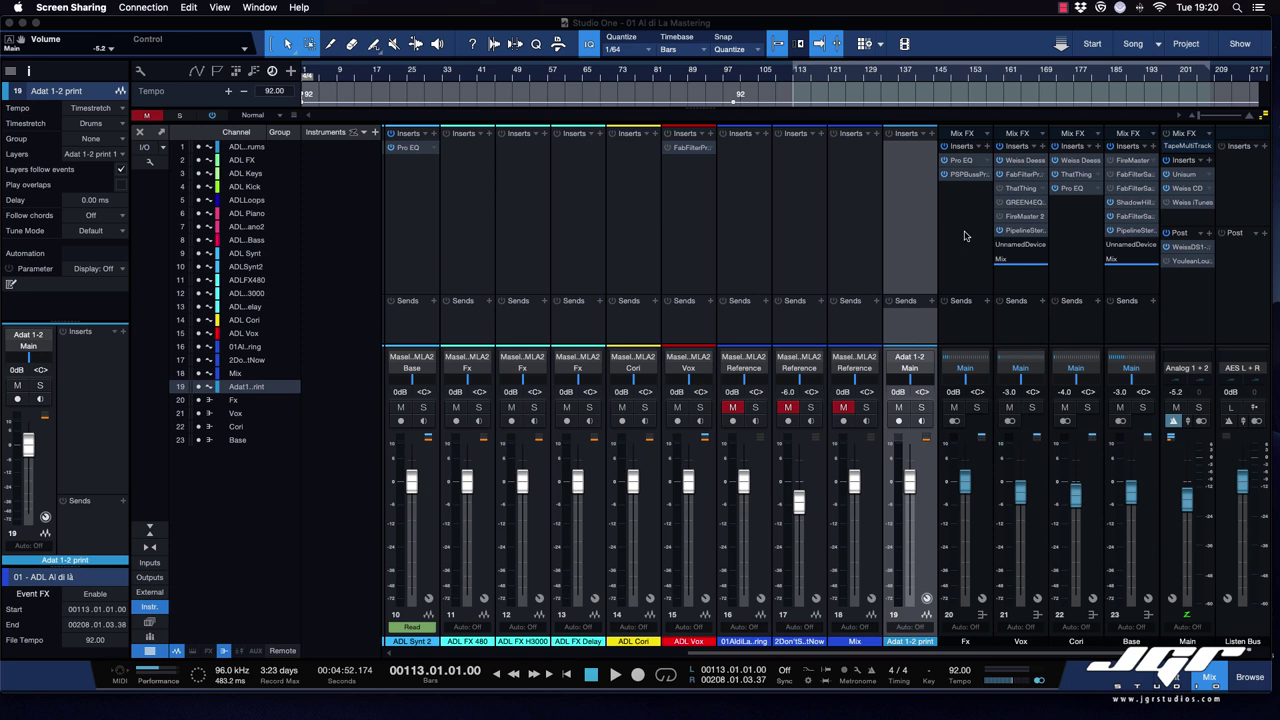
Step: Show the remote MacBook's mastering session, close the Keys channel's AQUAMARINE4 compressor, and return to the local song
drag(1279, 84, 424, 26)
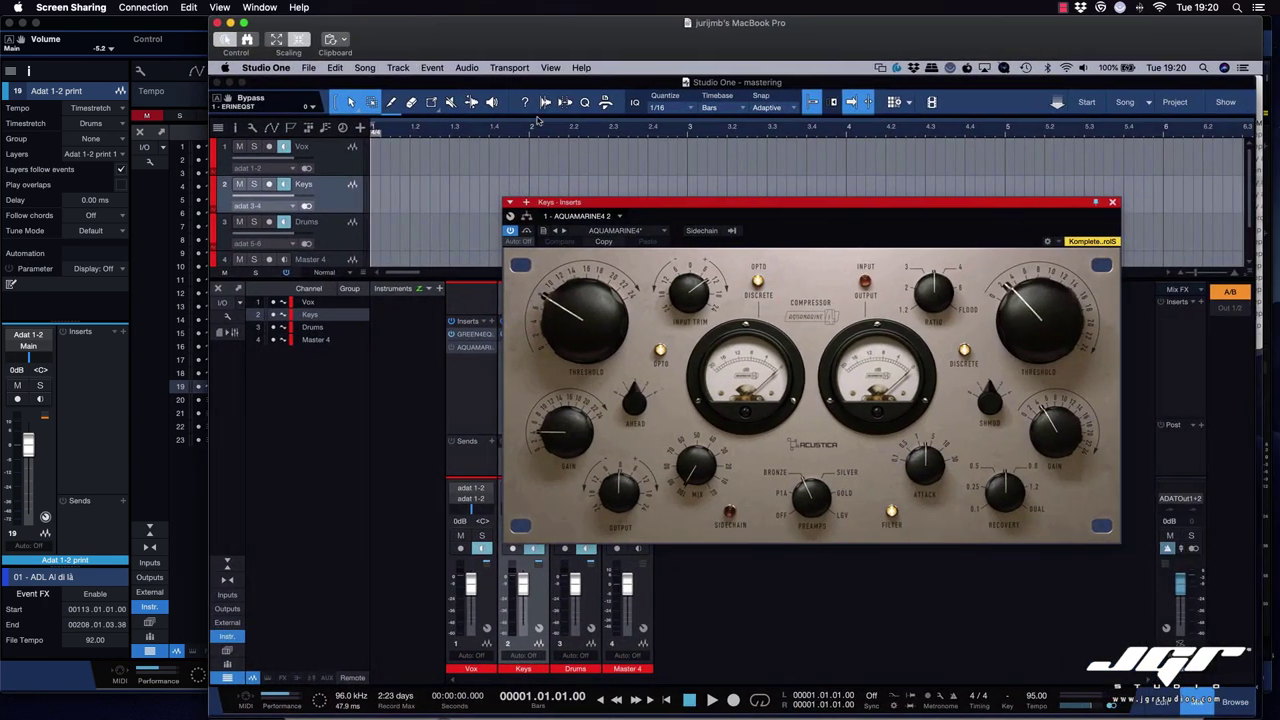
click(1112, 202)
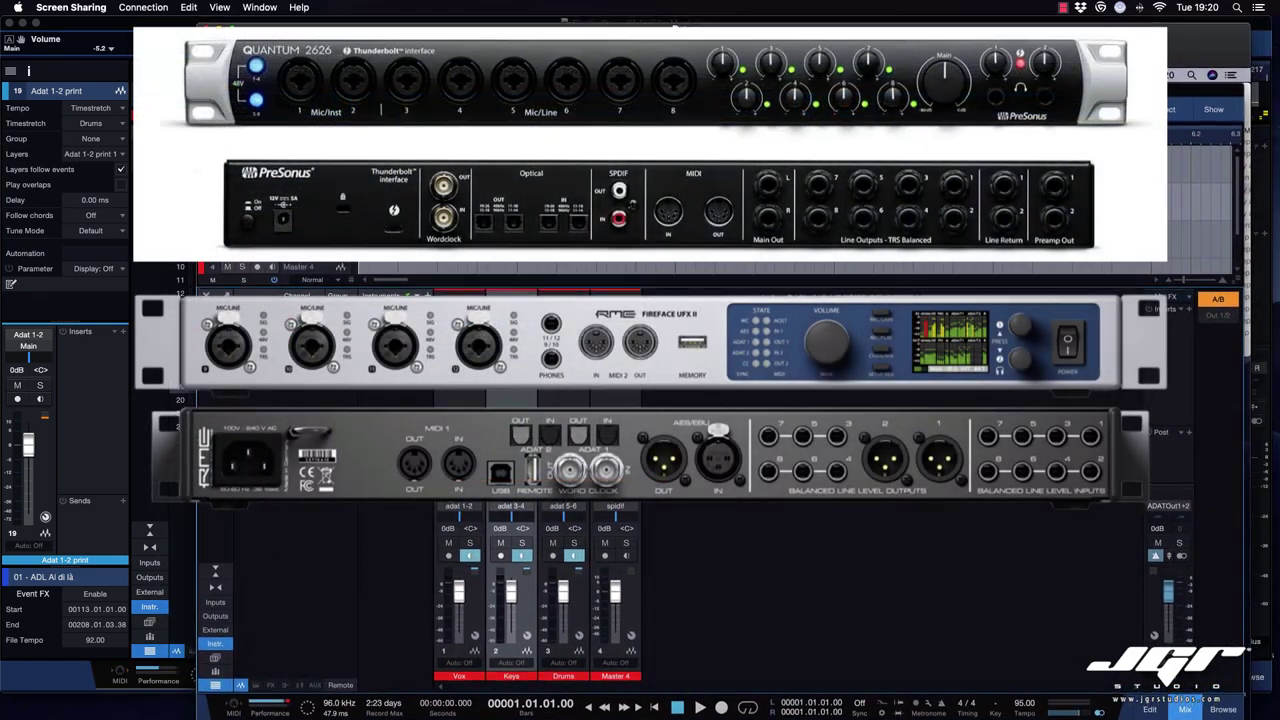
drag(866, 27, 874, 27)
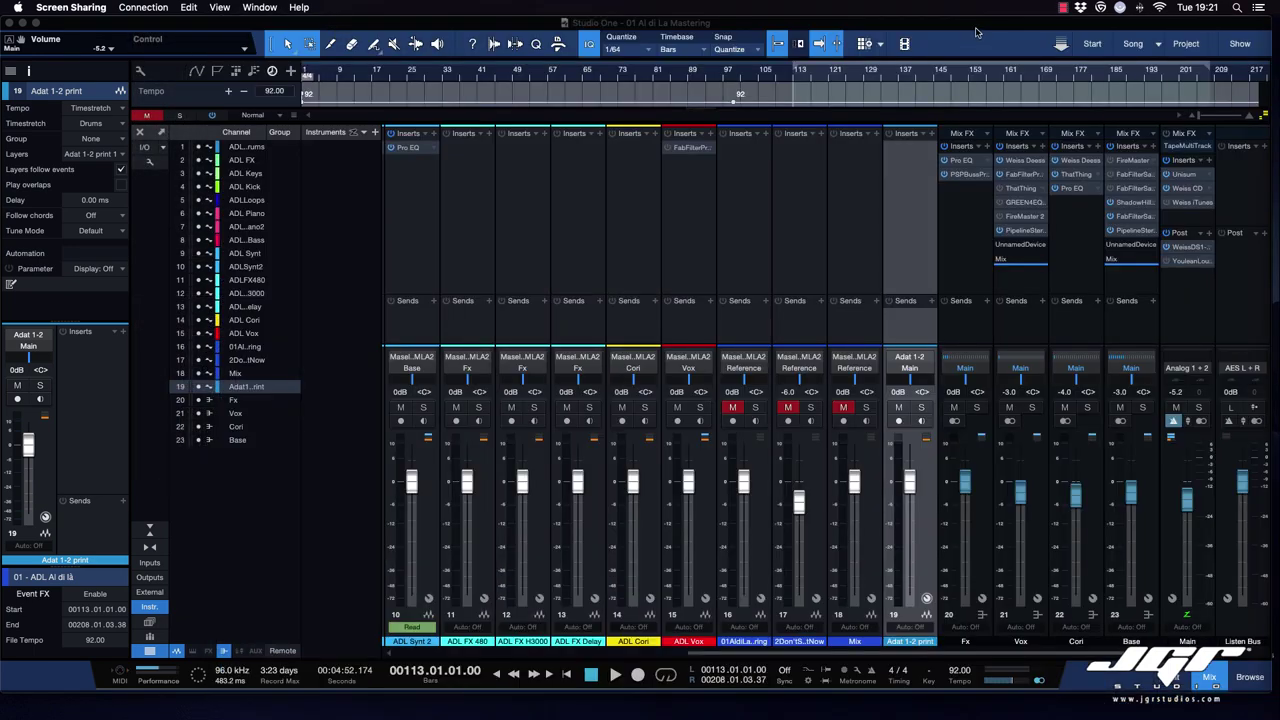
click(976, 32)
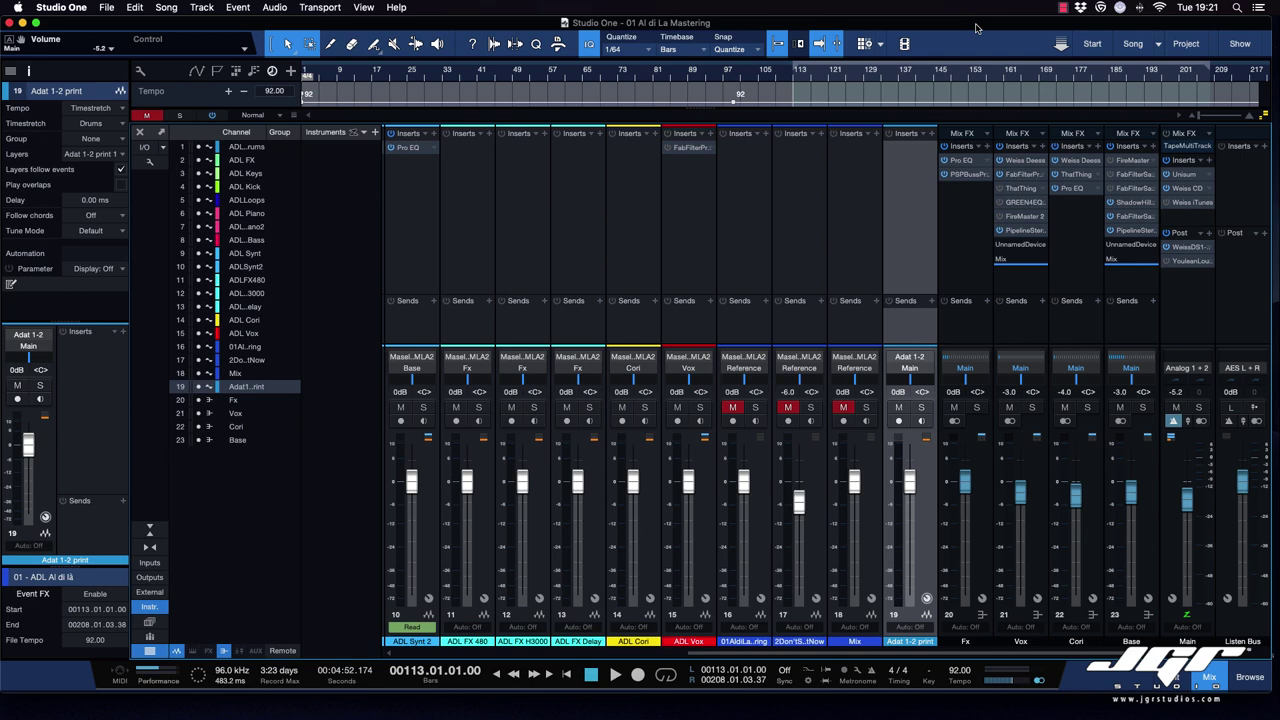
Step: Switch to the remote mastering session in Screen Sharing and examine the GREEN4EQST equalizer on the Vox channel
drag(1279, 8, 543, 5)
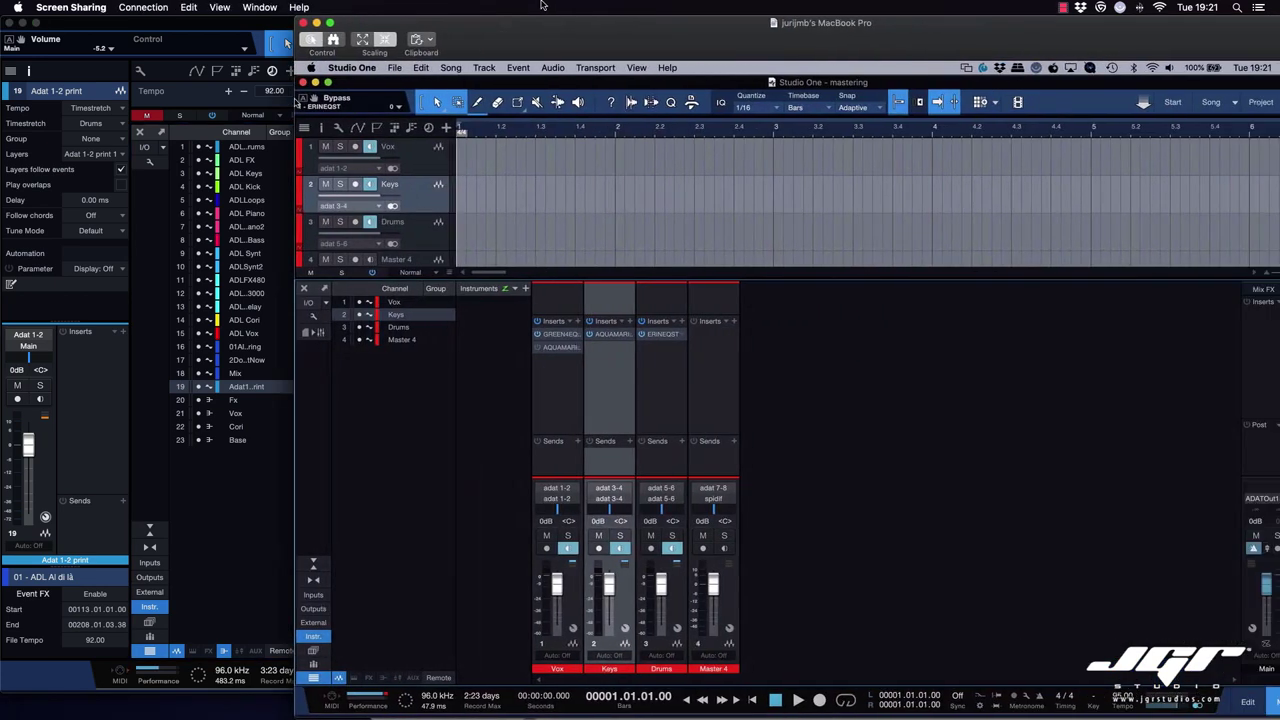
click(574, 401)
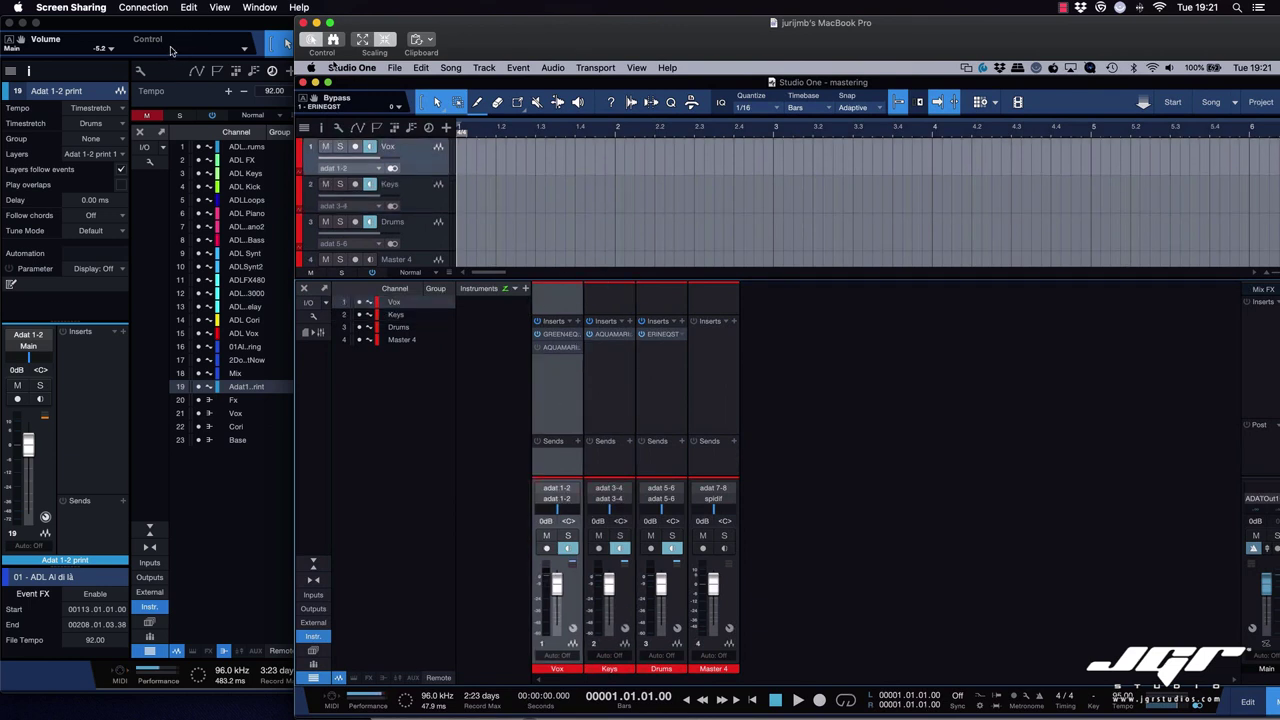
click(557, 336)
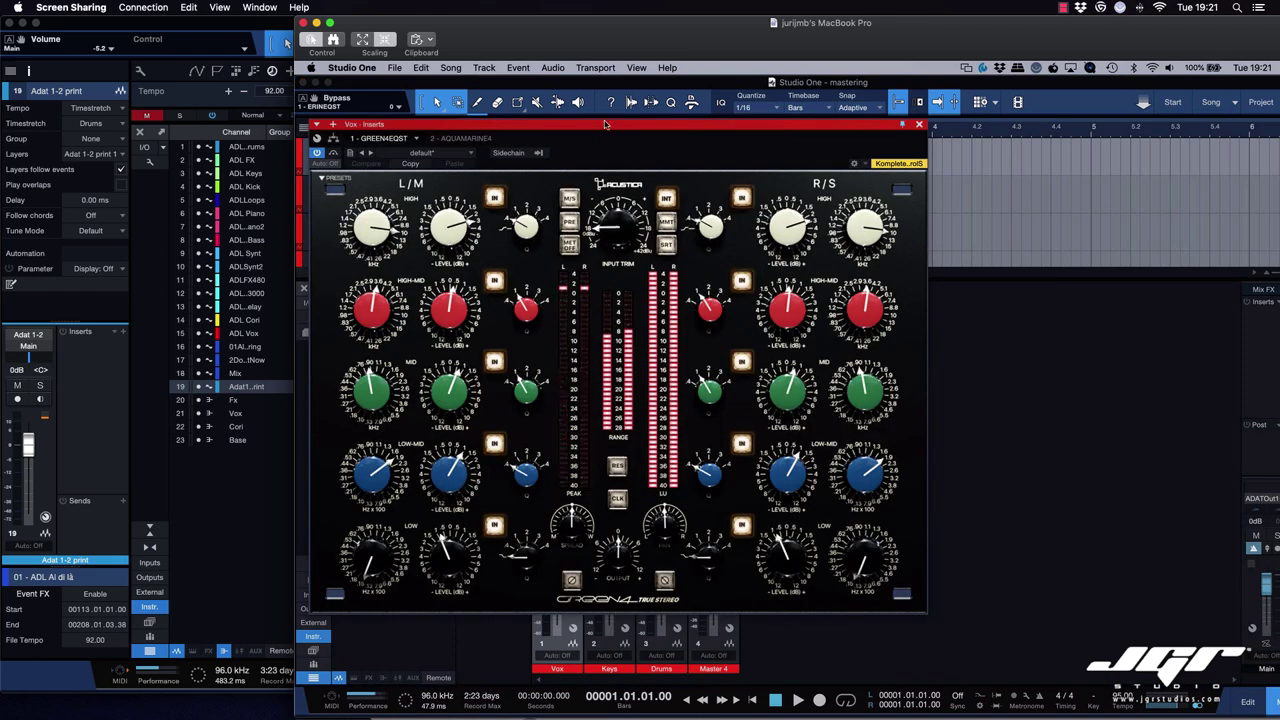
drag(607, 124, 1025, 157)
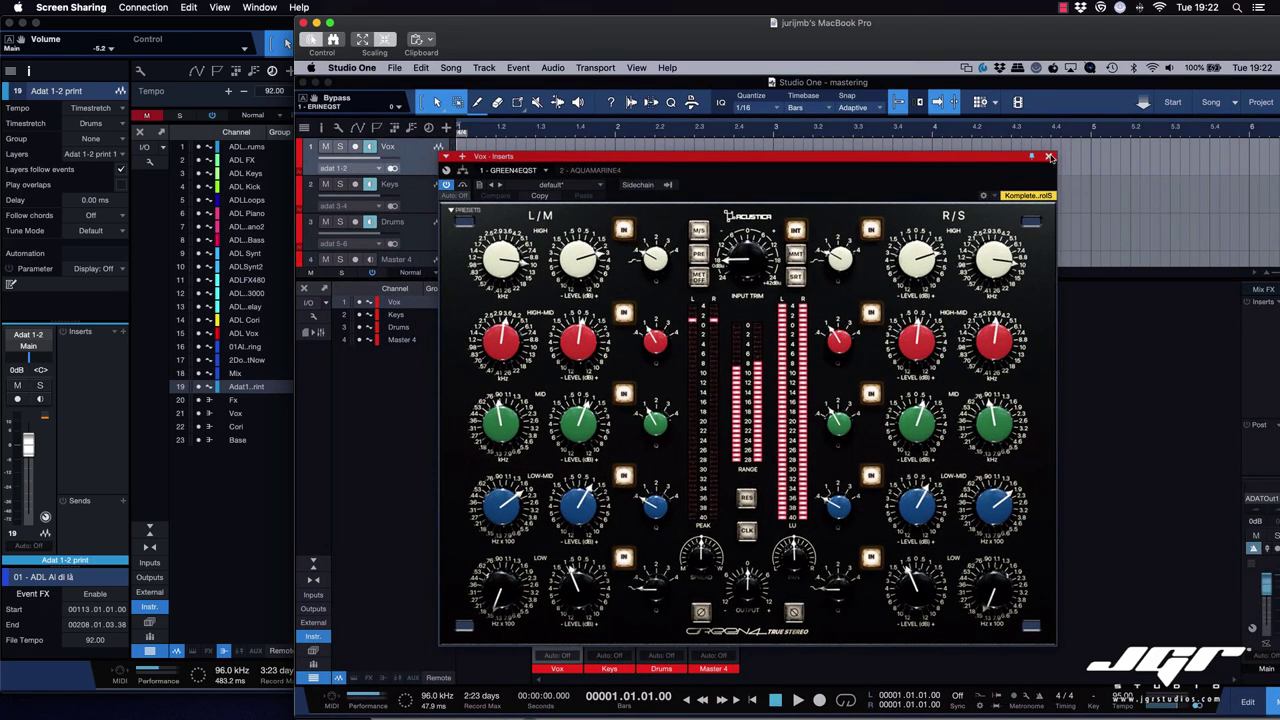
click(1049, 157)
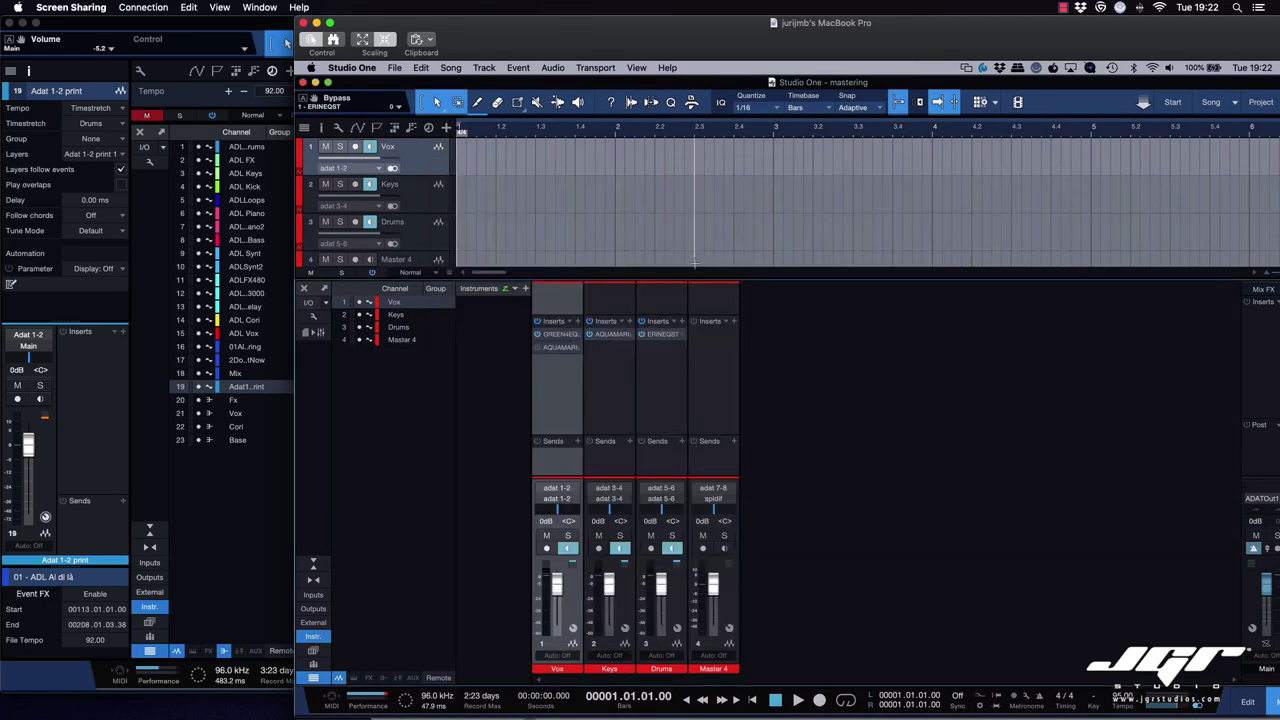
Step: Return to the local song and examine the CPU load of each device in the Performance Monitor
click(250, 496)
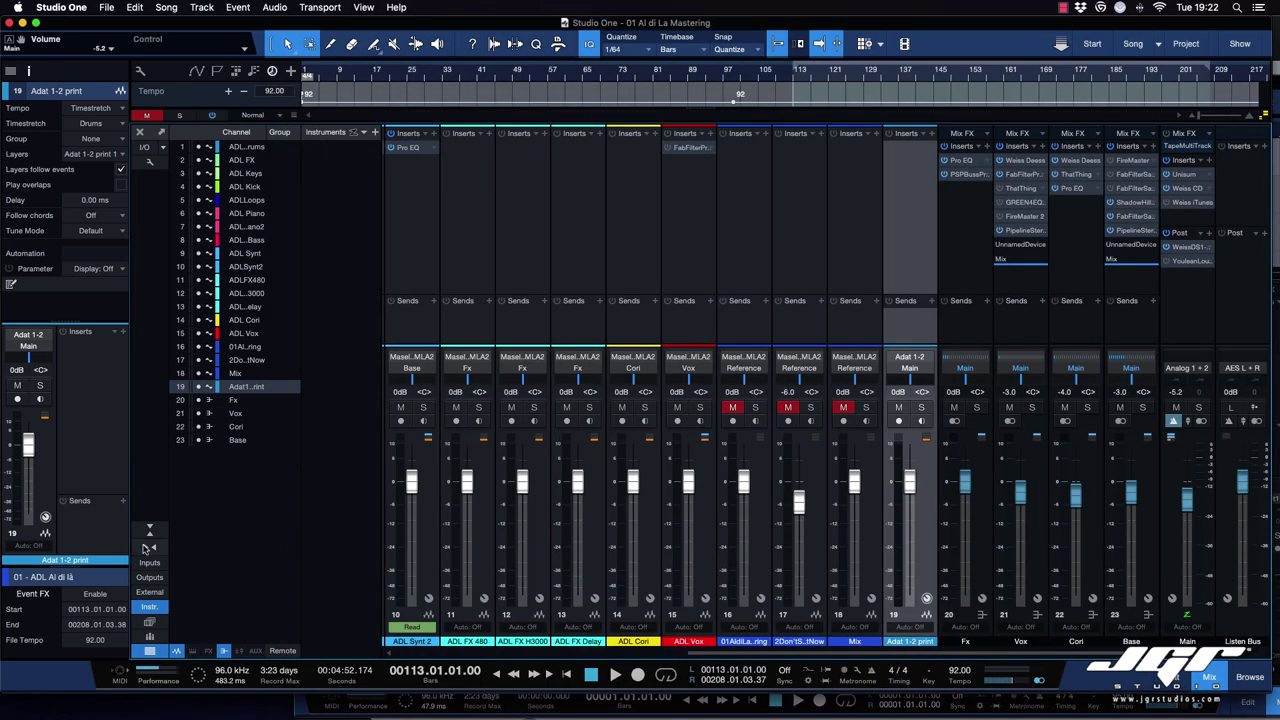
click(164, 682)
scroll(565, 455, down, 10)
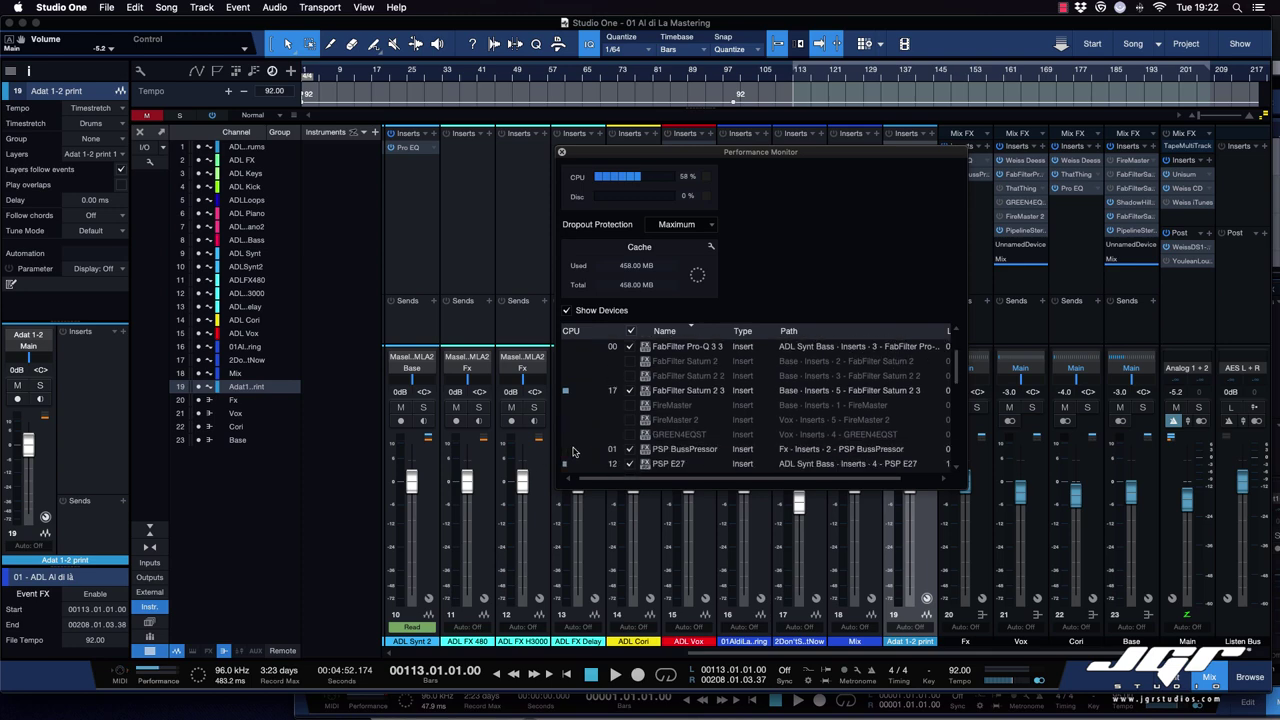
scroll(573, 452, up, 10)
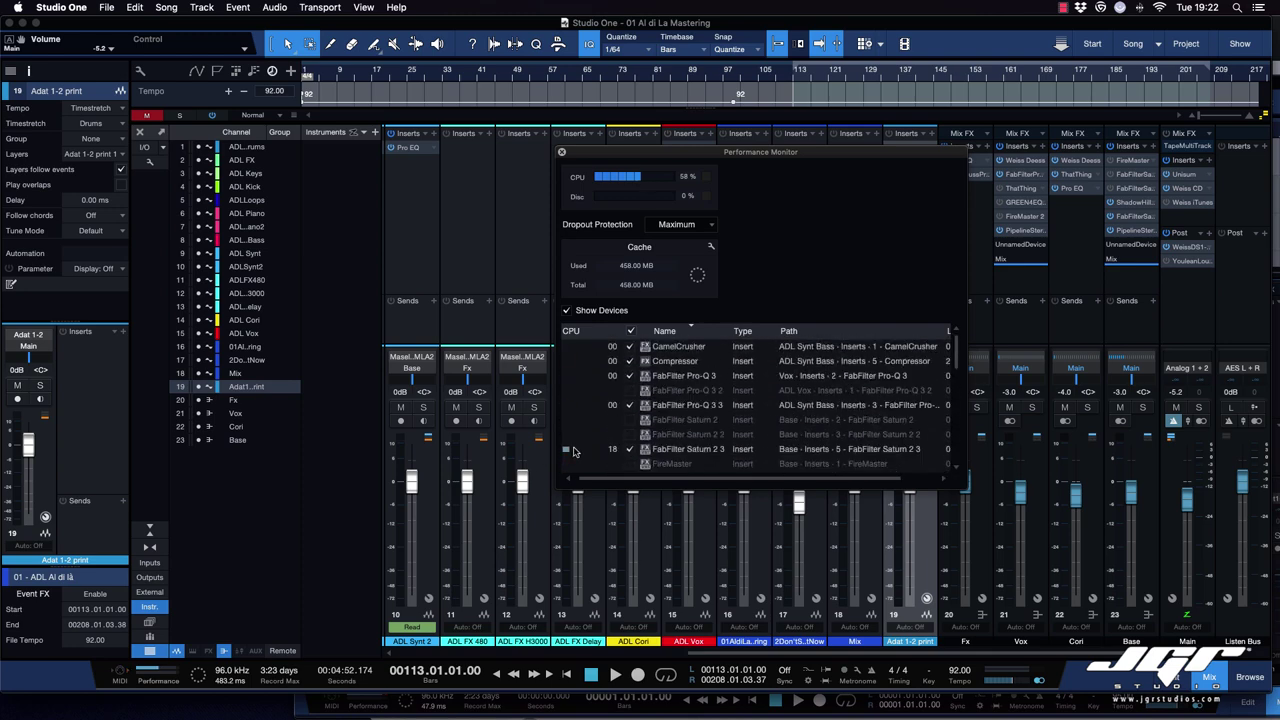
click(561, 152)
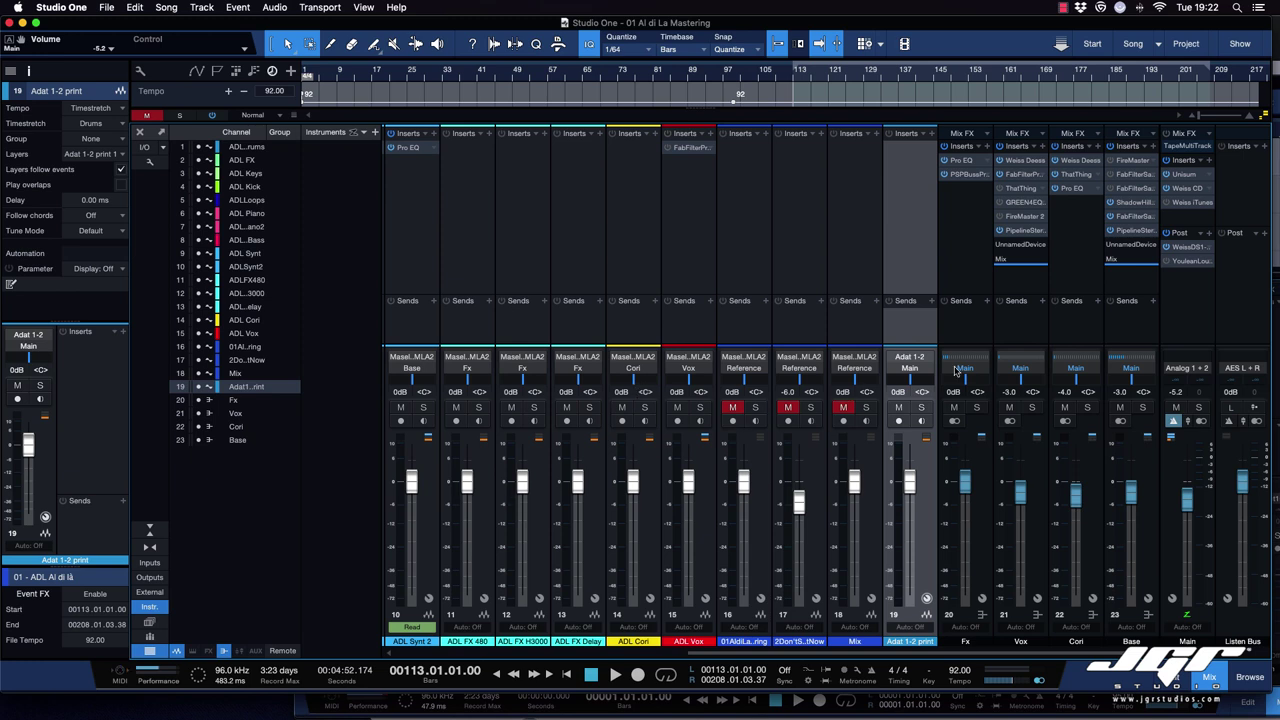
Step: Open the Pipeline Stereo insert on the Vox bus and choose Quantum Adat 1-2 as its send output
click(1021, 333)
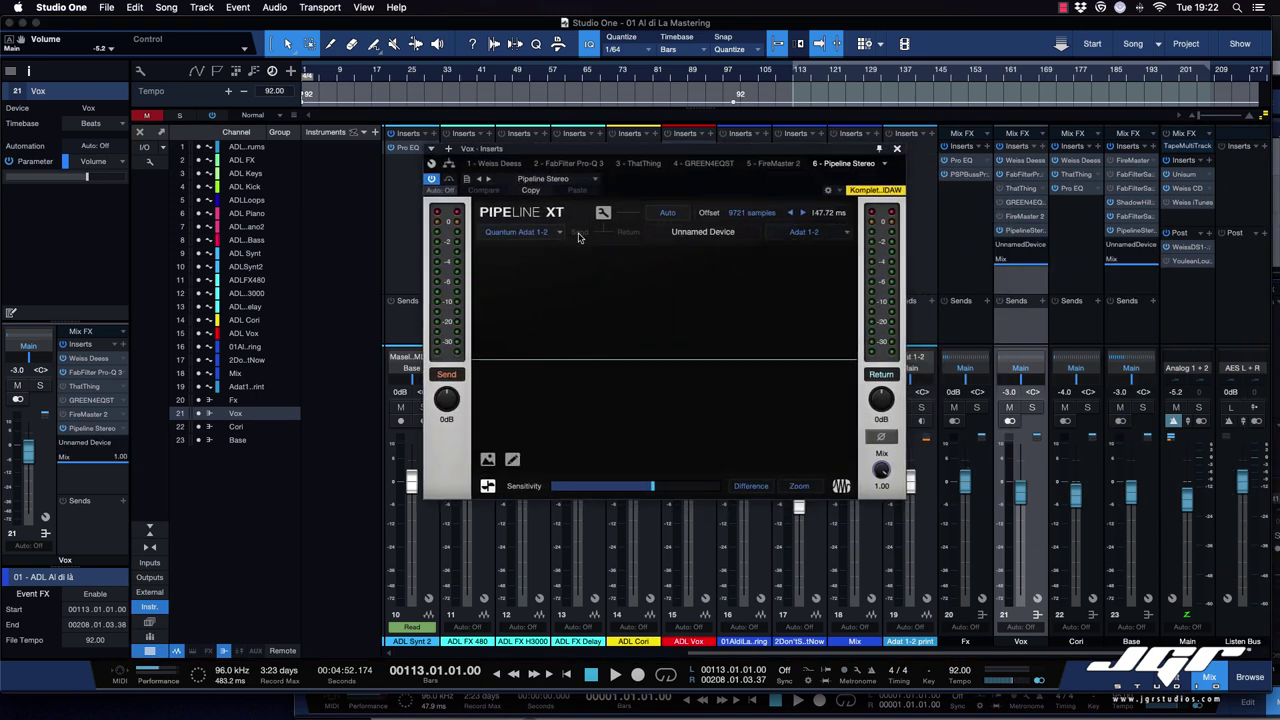
click(551, 233)
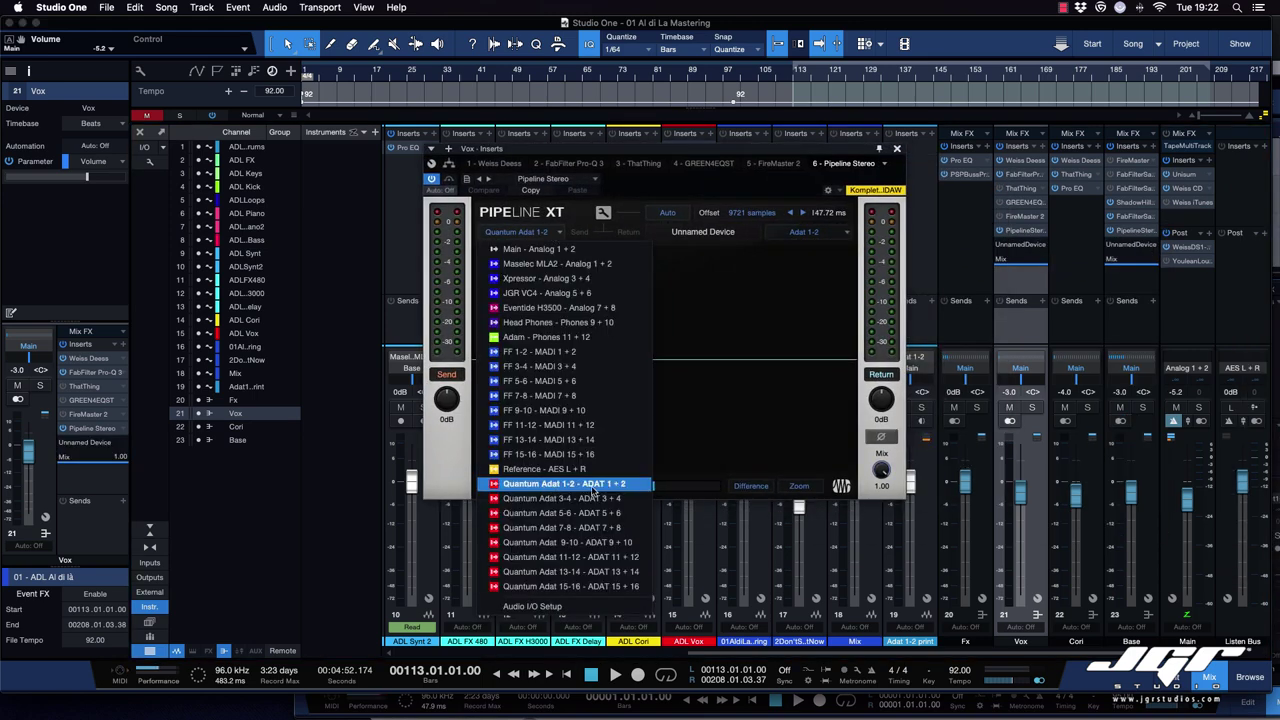
click(595, 488)
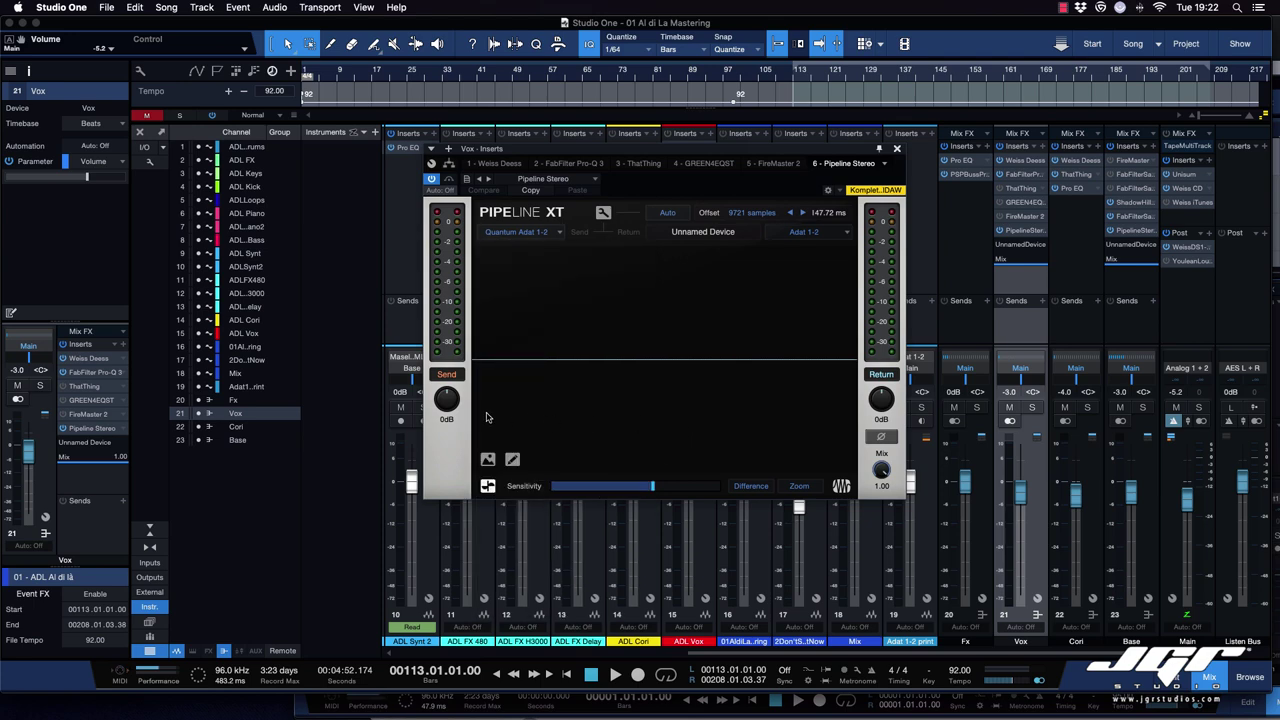
Step: Review the local song's ADAT input and output assignments in the Audio I/O Setup
click(143, 146)
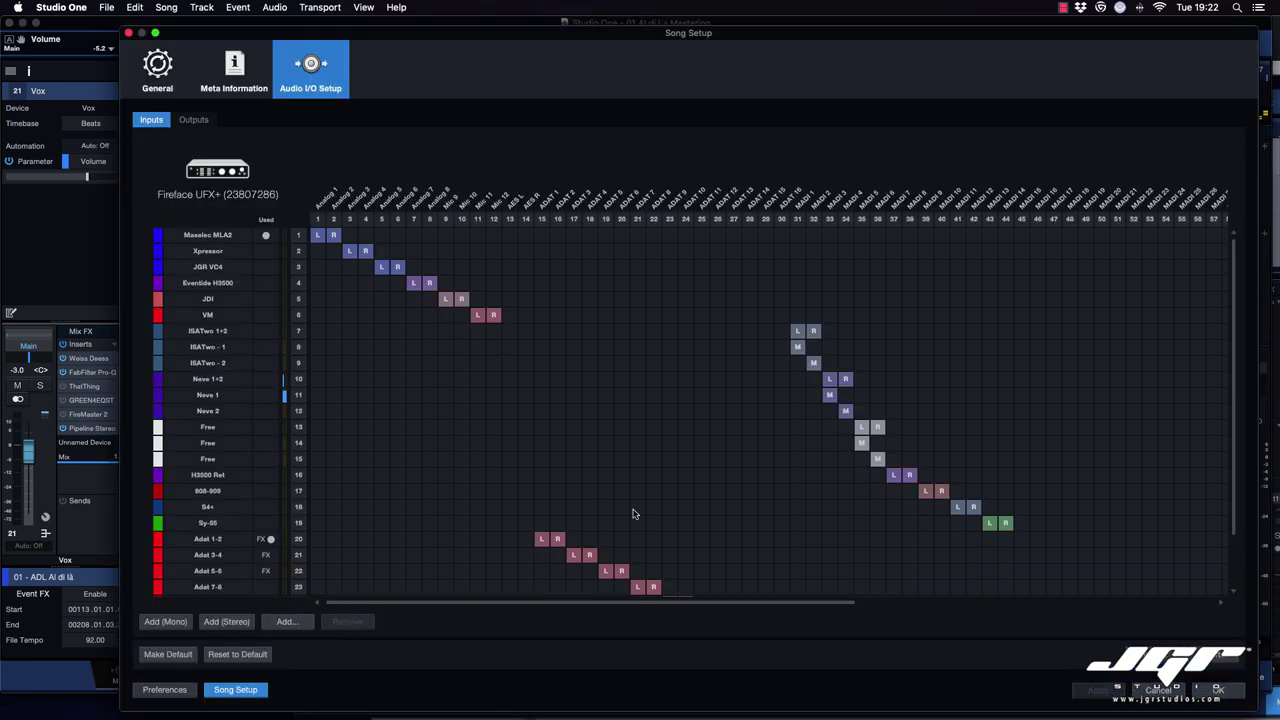
scroll(560, 510, down, 2)
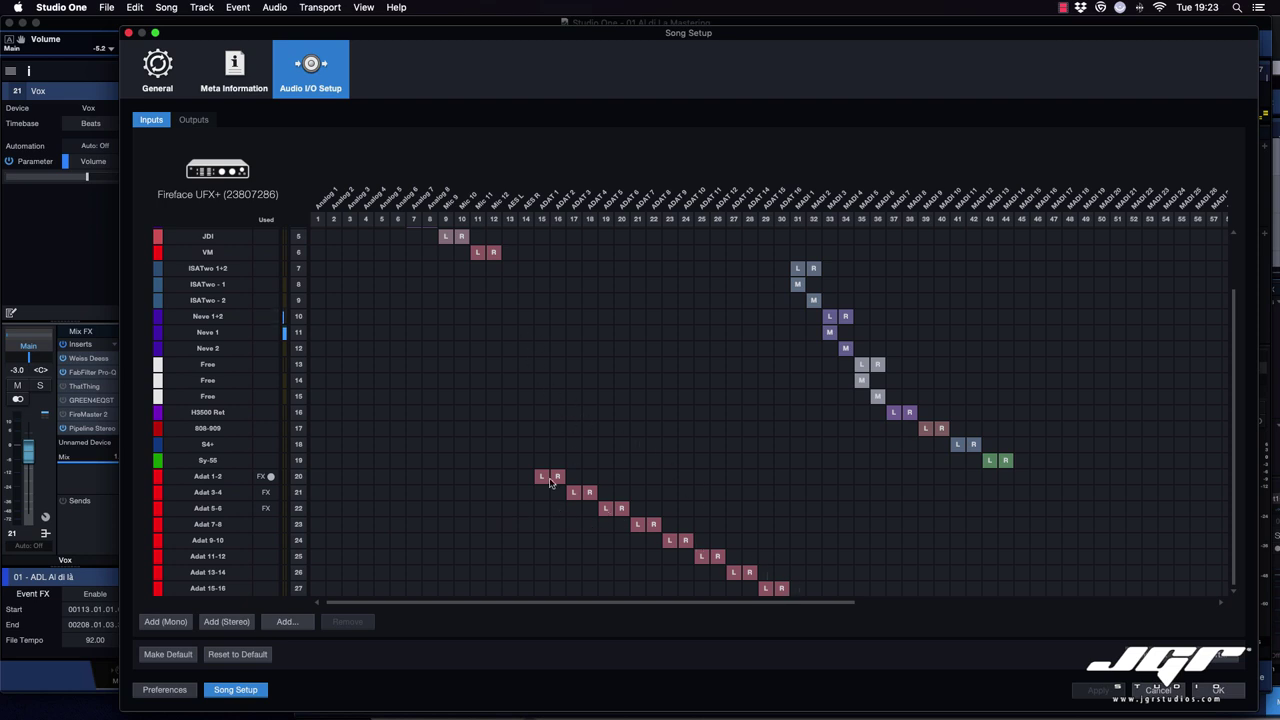
click(194, 121)
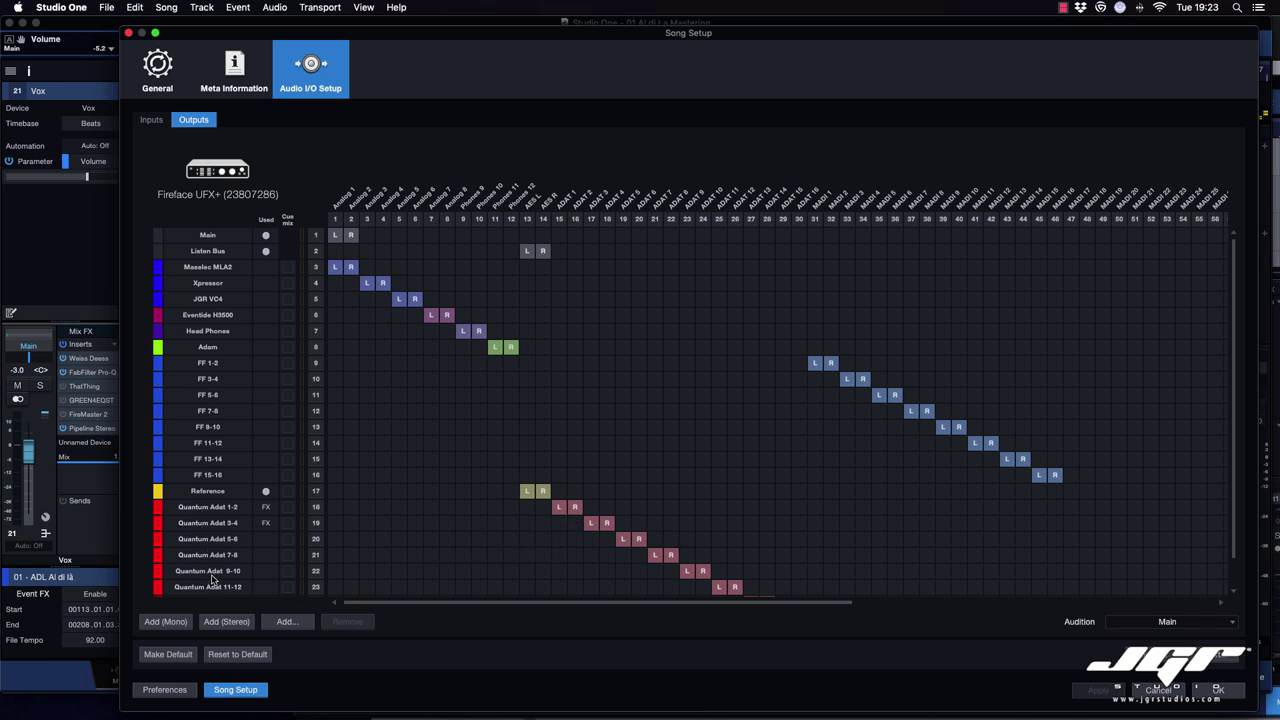
scroll(229, 588, down, 1)
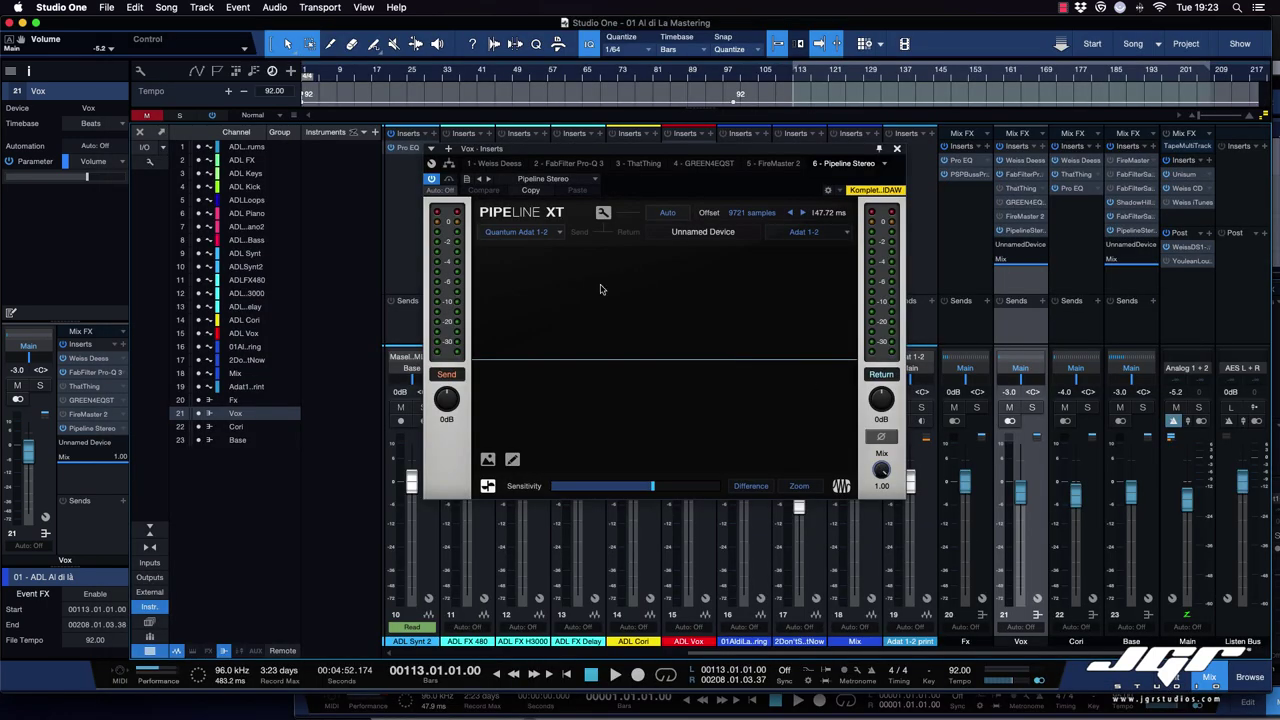
Step: Route the Vox bus's Pipeline XT send to Quantum Adat 1-2 and its return to Adat 1-2, and solo the bus
click(547, 236)
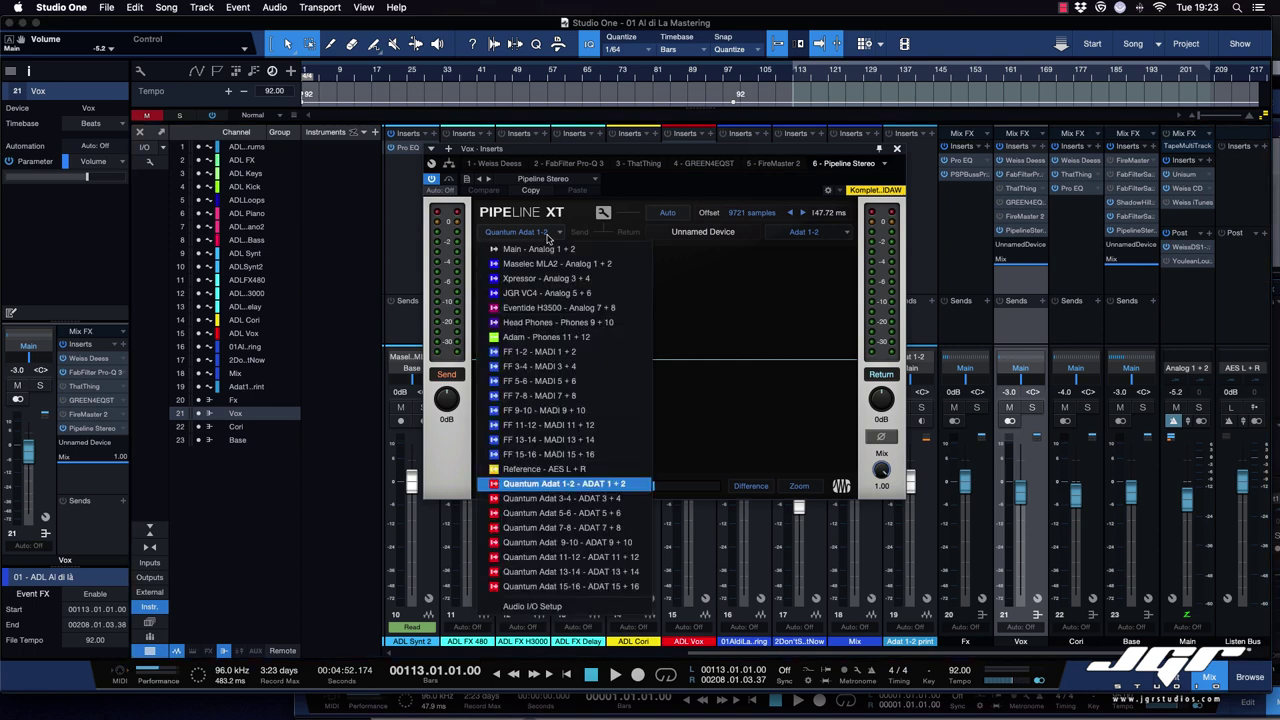
click(606, 487)
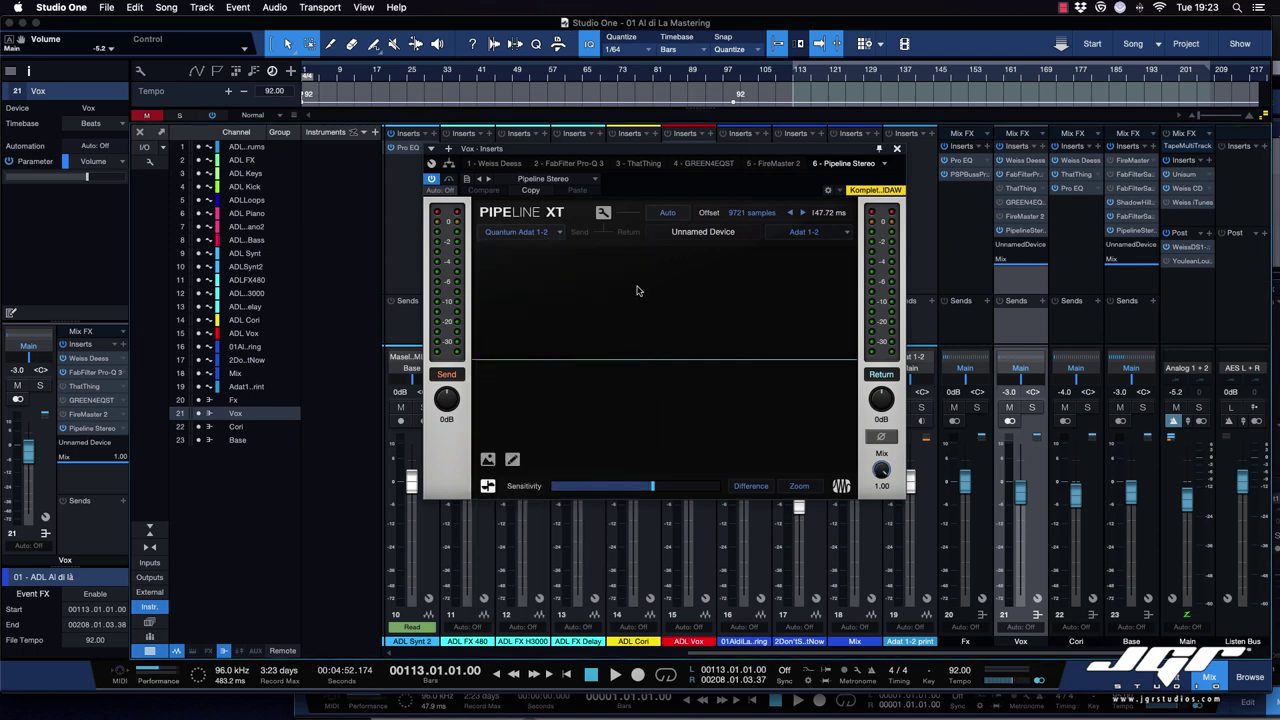
click(843, 234)
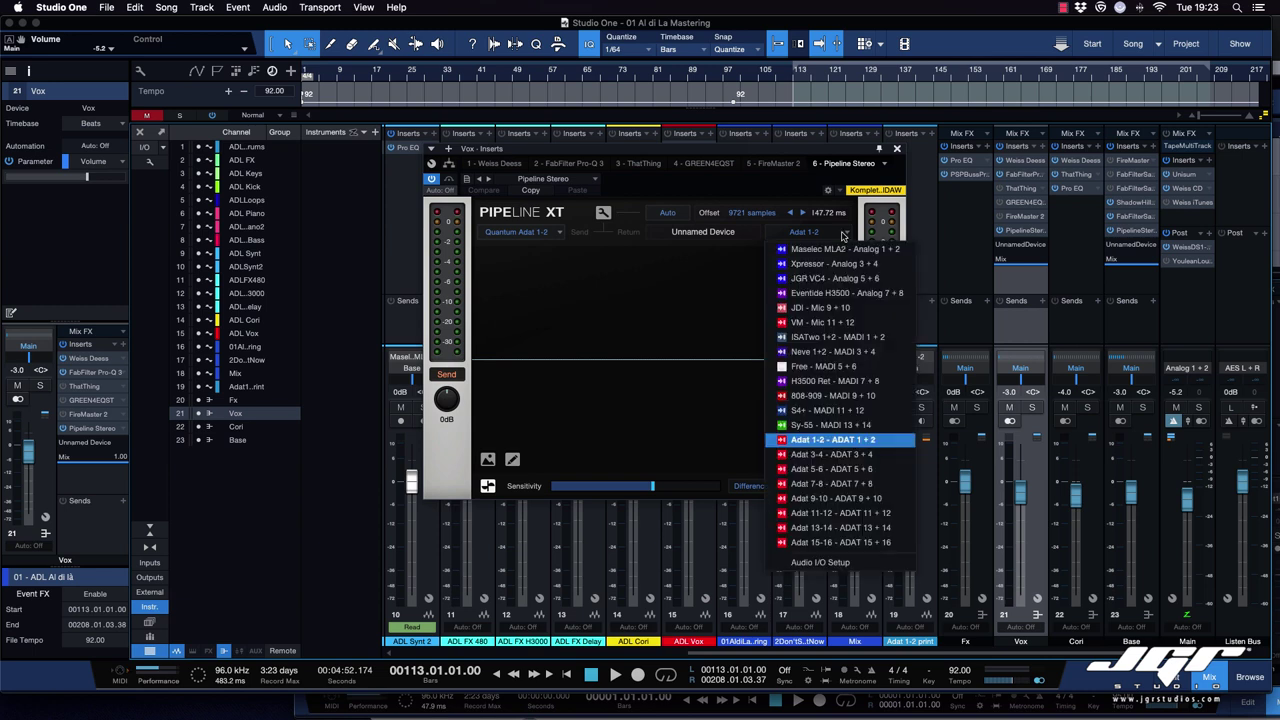
click(822, 441)
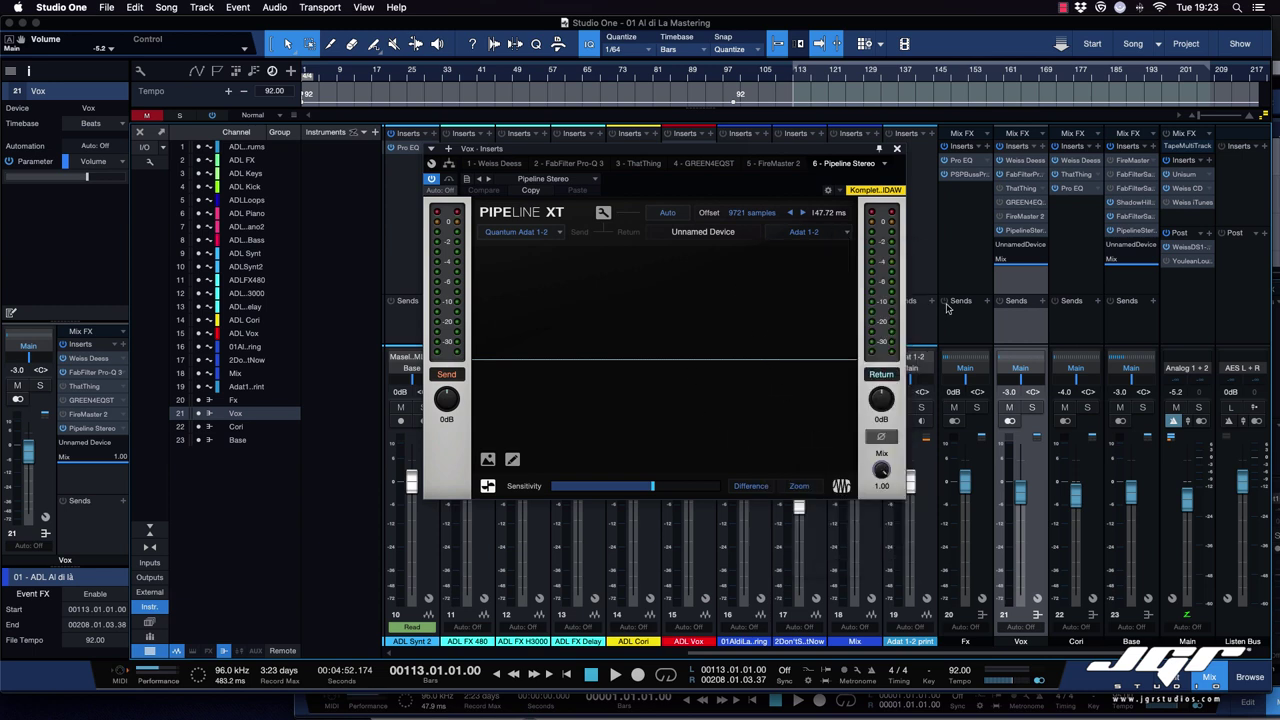
click(1033, 408)
Step: In the remote mastering session, review the Quantum 2 input and output assignments and the Vox channel's GREEN4EQST insert
drag(1279, 35, 1045, 34)
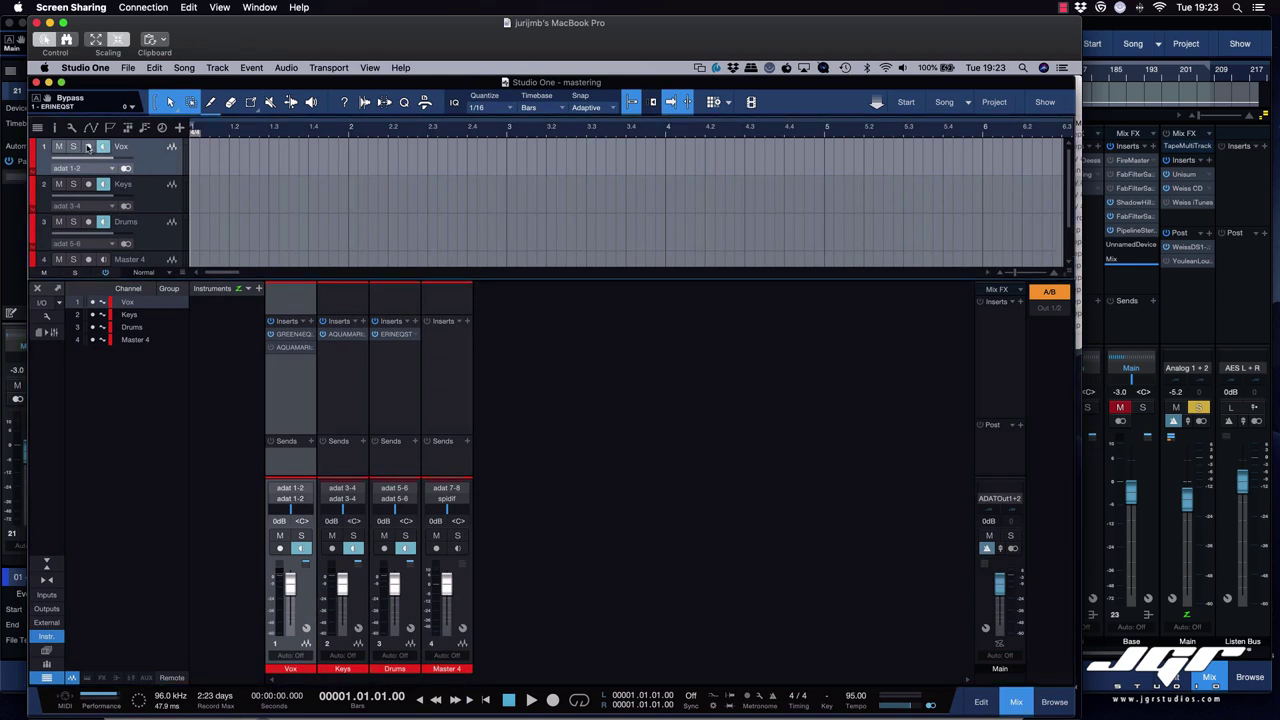
click(55, 128)
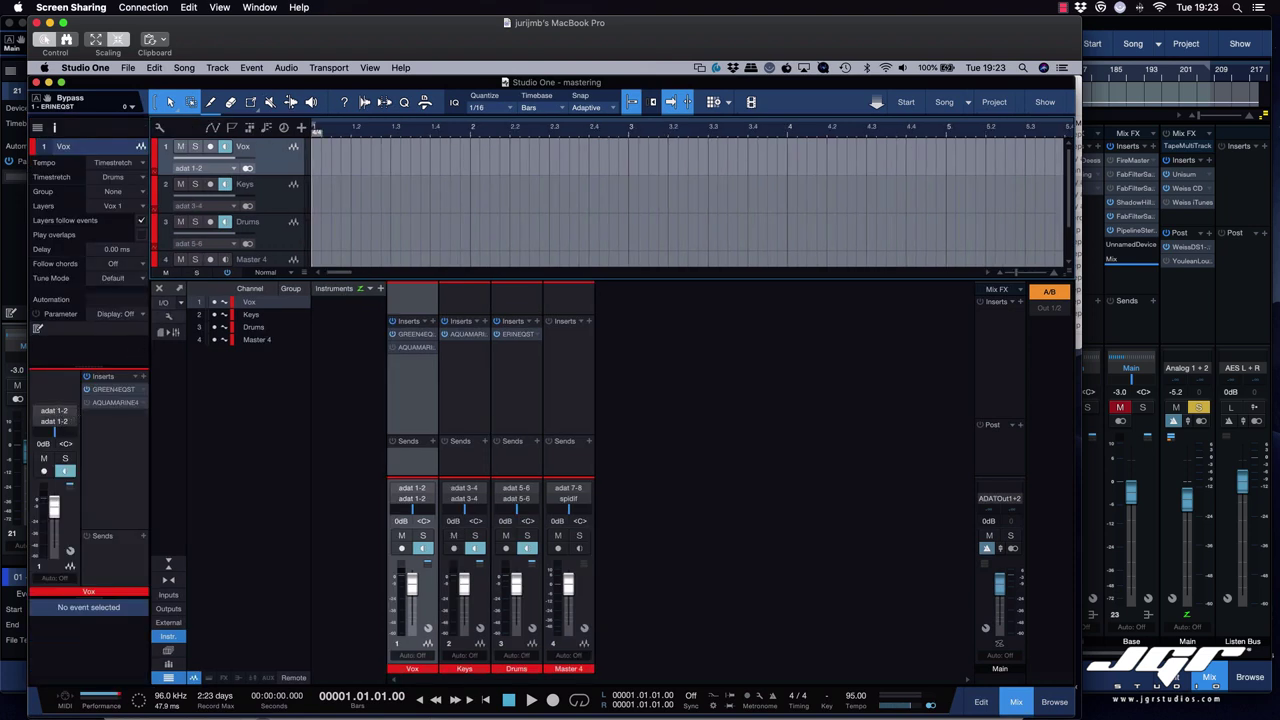
click(166, 303)
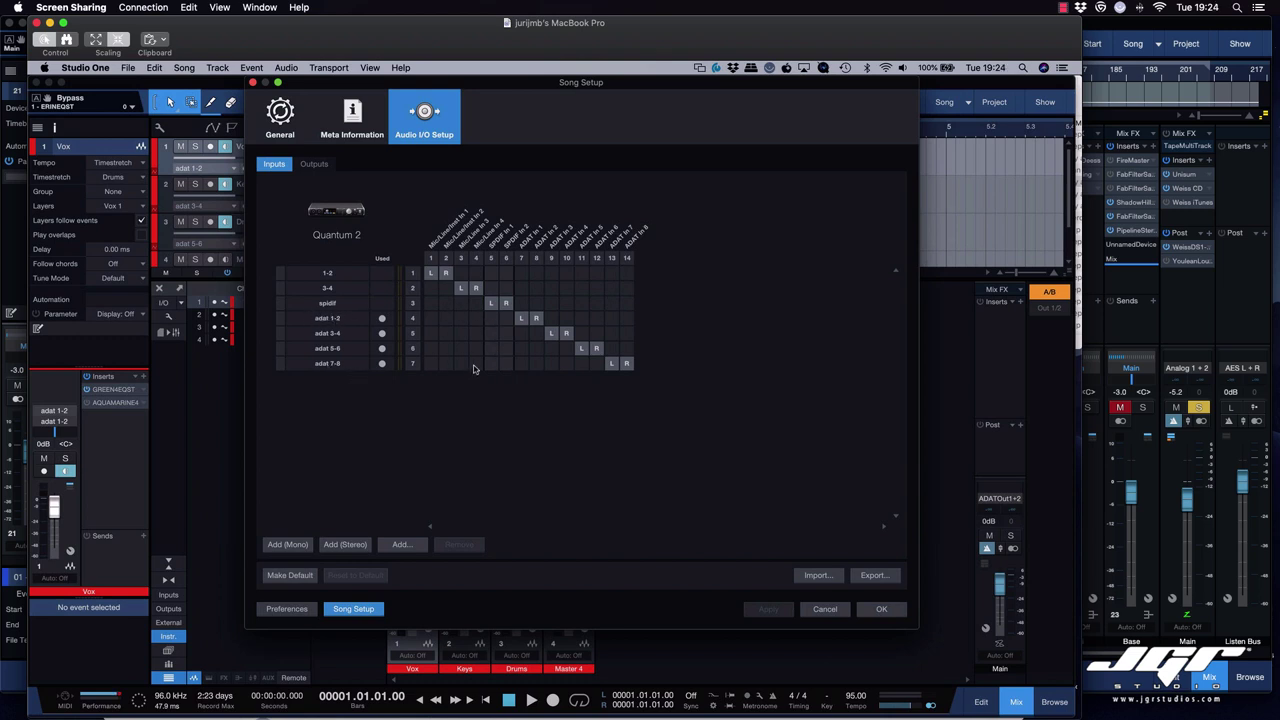
click(314, 165)
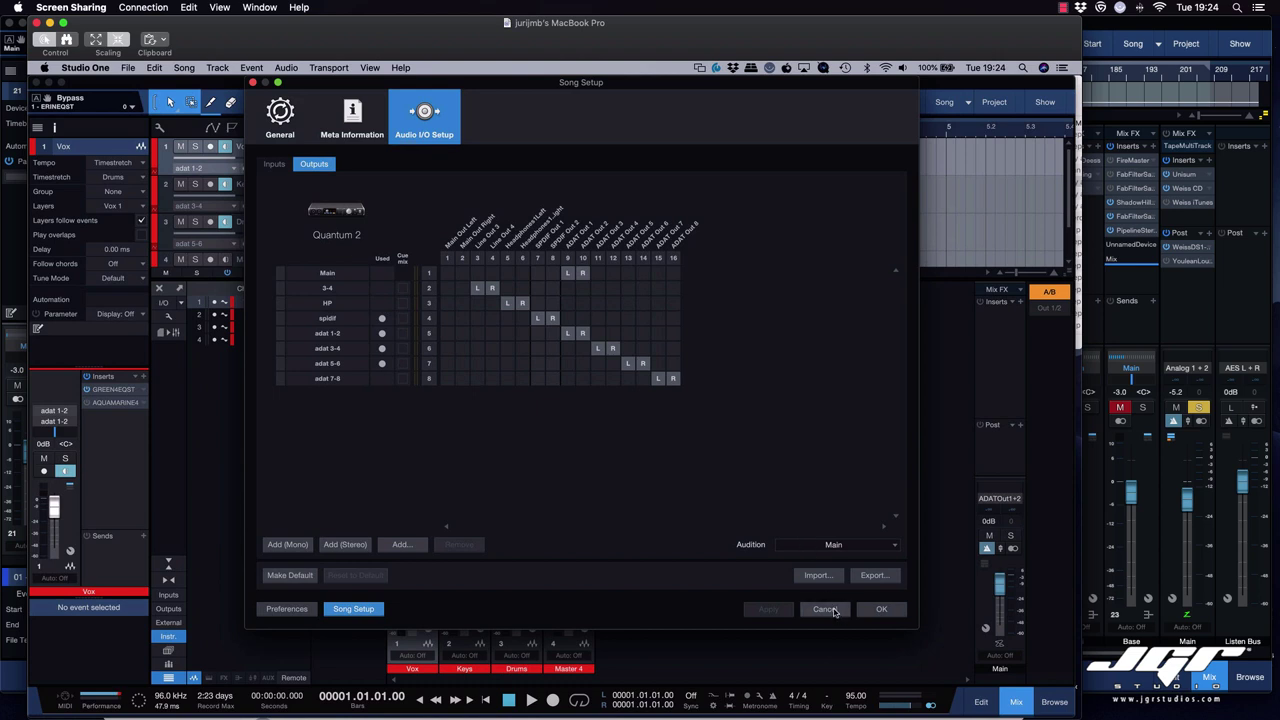
click(275, 164)
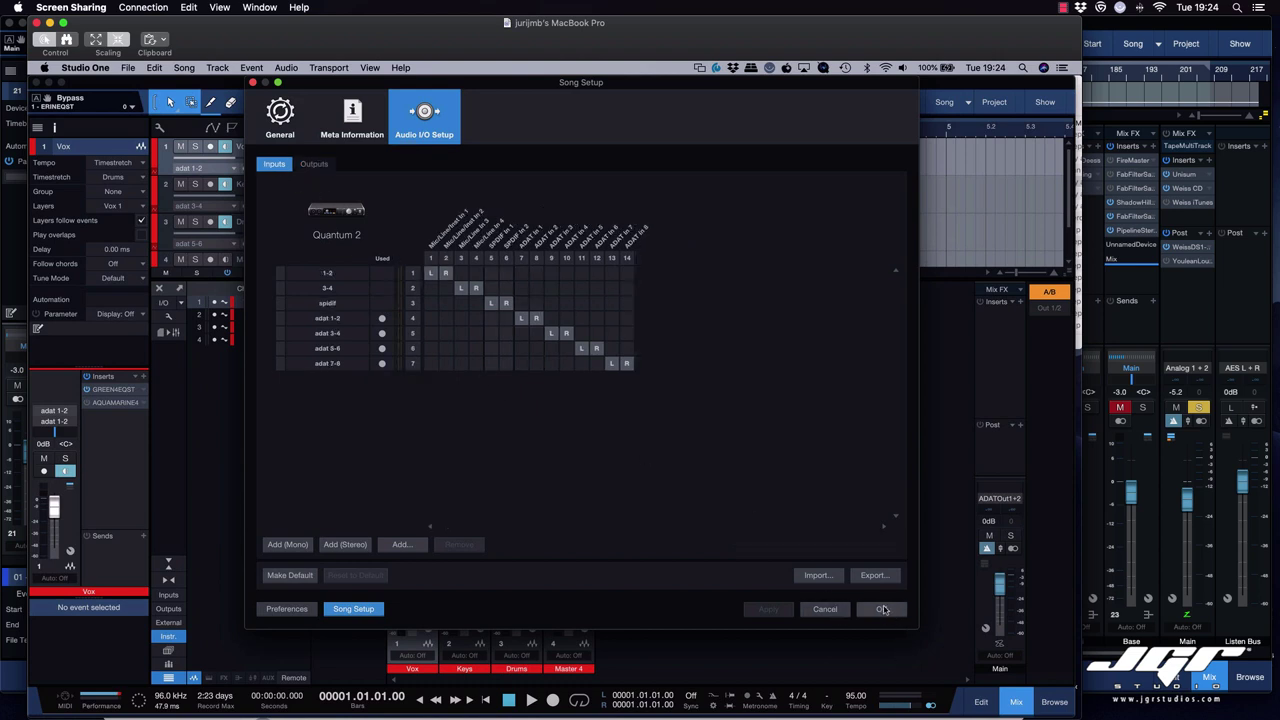
click(881, 609)
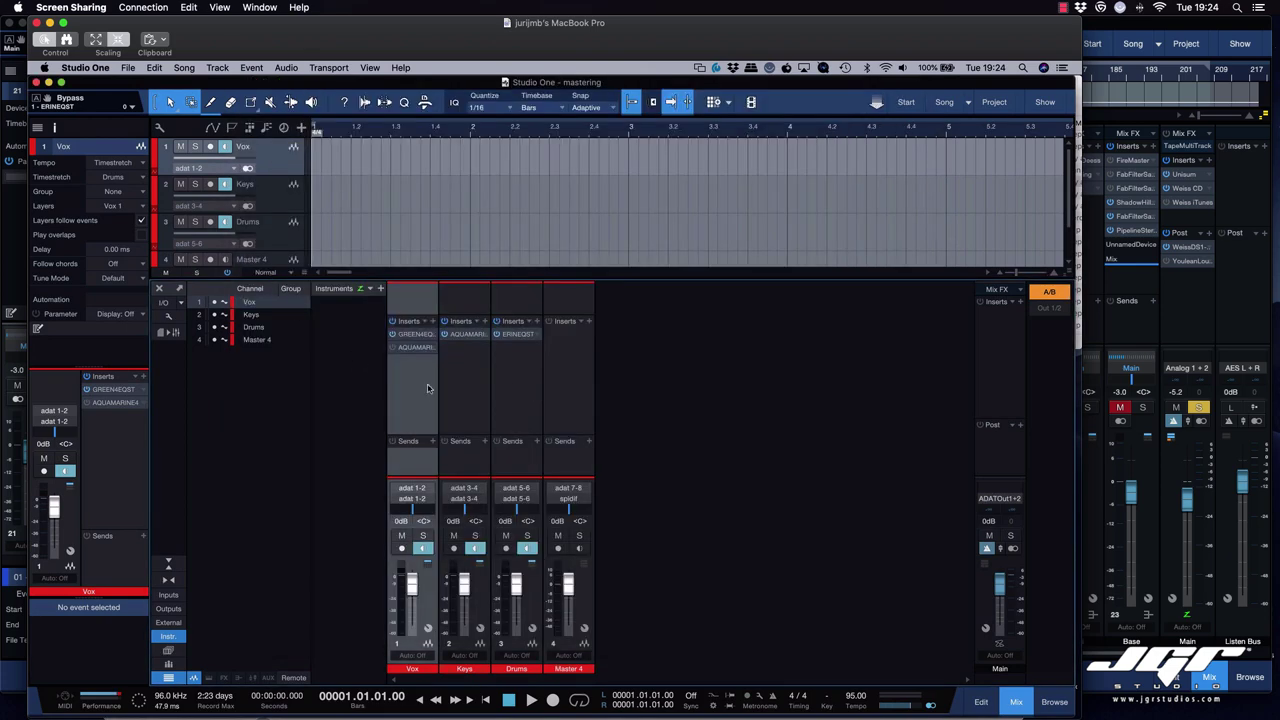
click(409, 335)
click(782, 158)
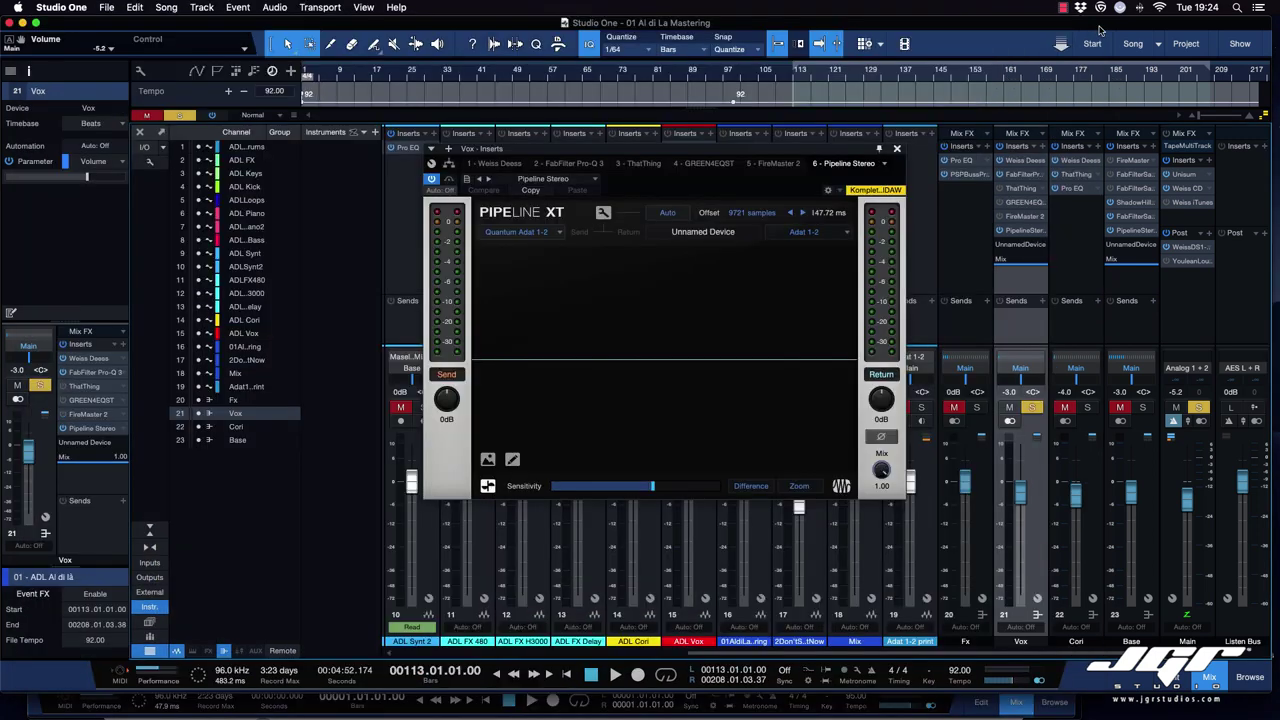
Step: Run Pipeline XT's automatic latency offset detection on the local Vox bus and close the plug-in window
click(668, 214)
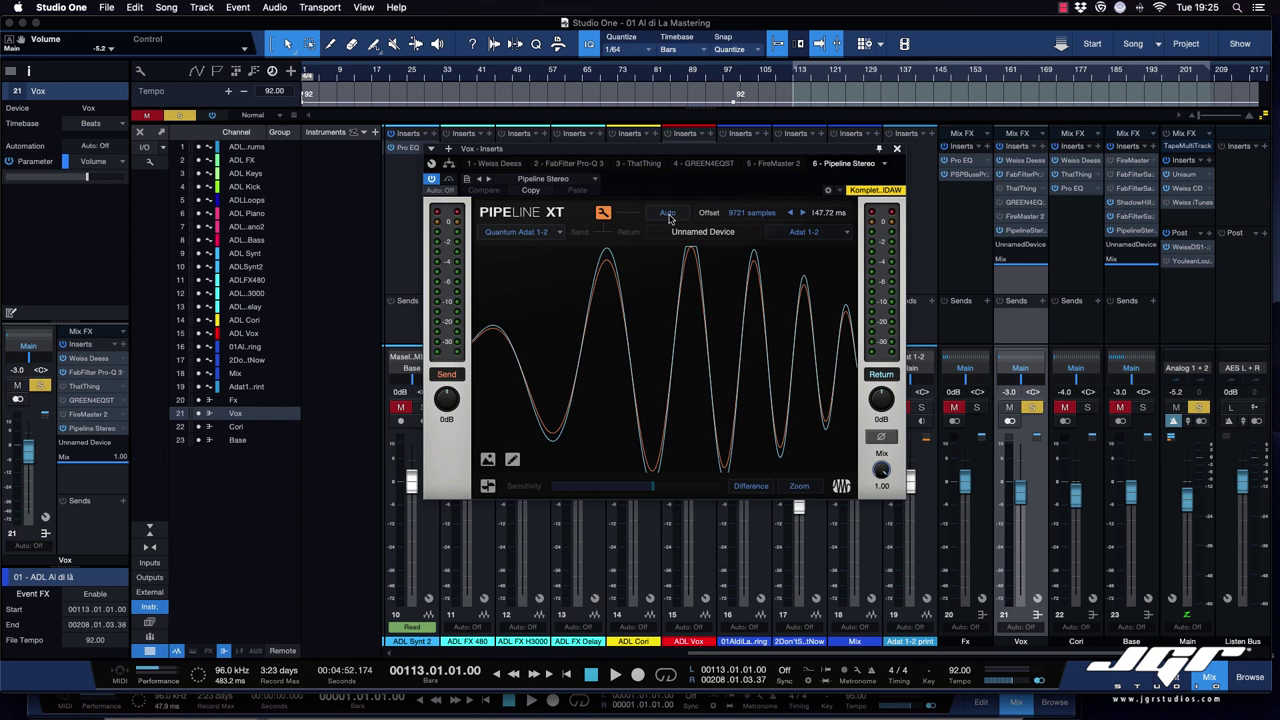
click(668, 214)
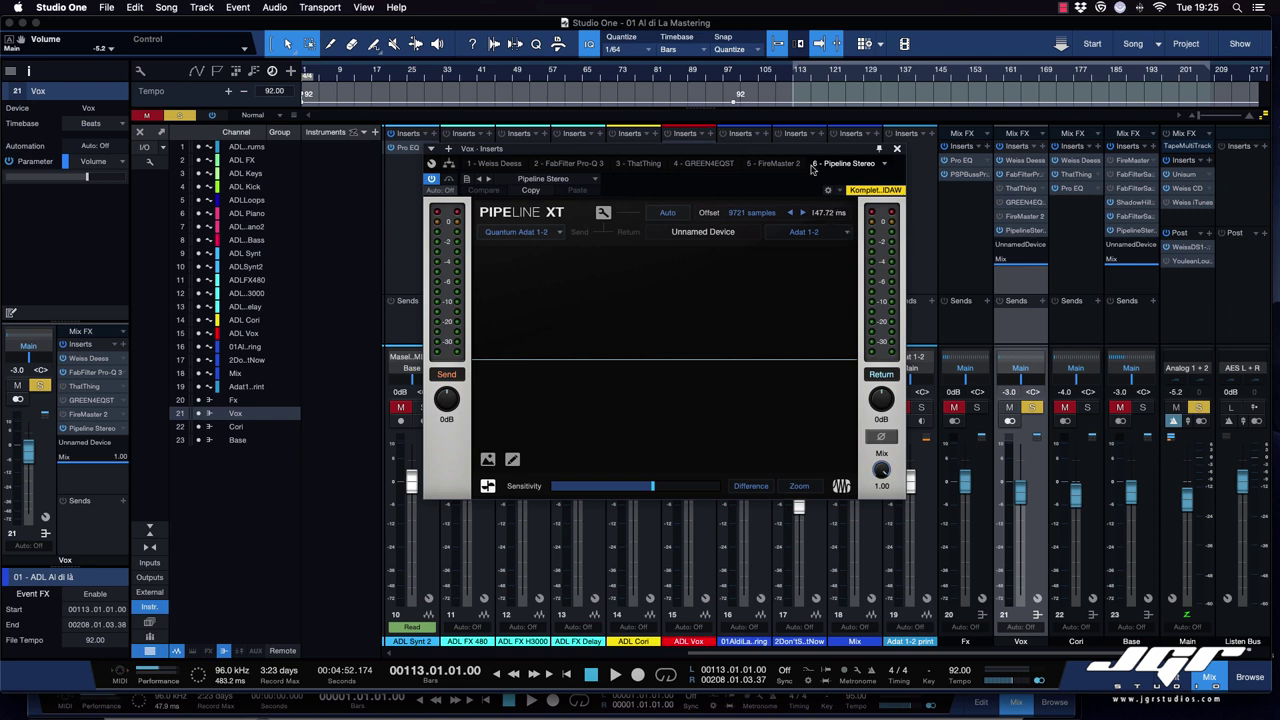
click(896, 148)
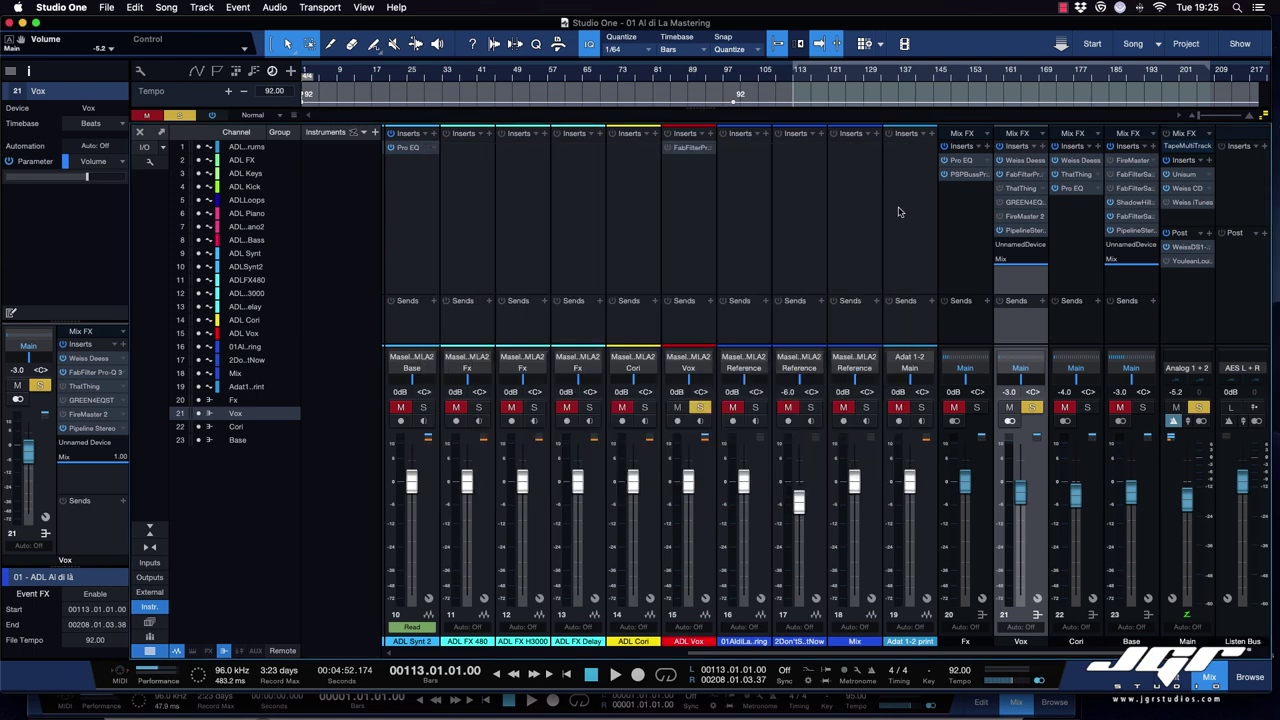
Step: Unsolo the Vox bus and check the send and return routing of the Base bus's Pipeline XT insert
click(1136, 294)
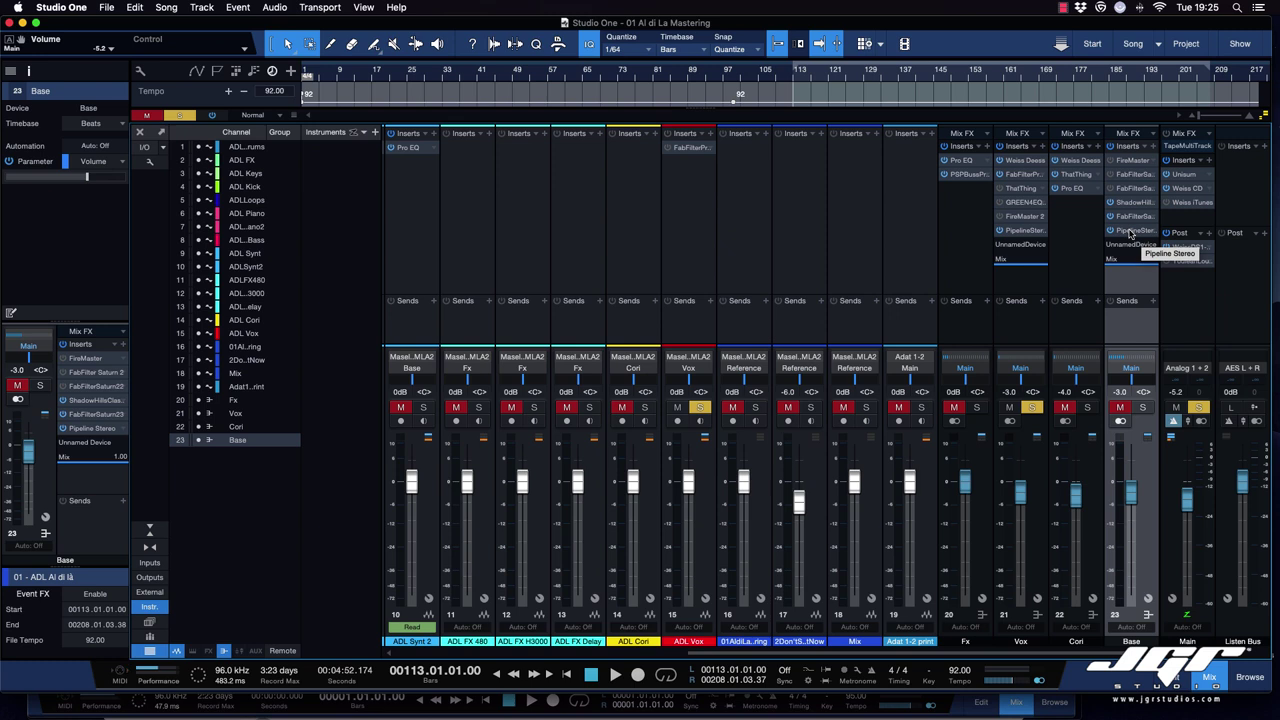
click(1034, 406)
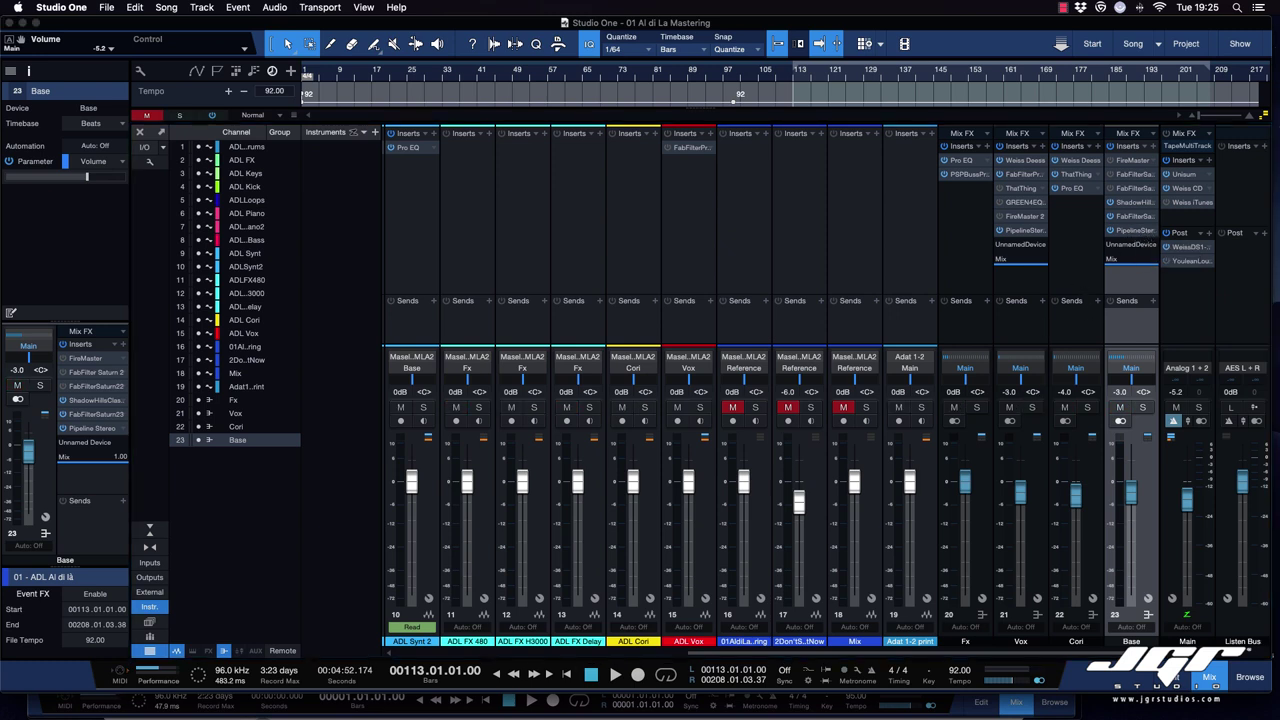
click(1135, 229)
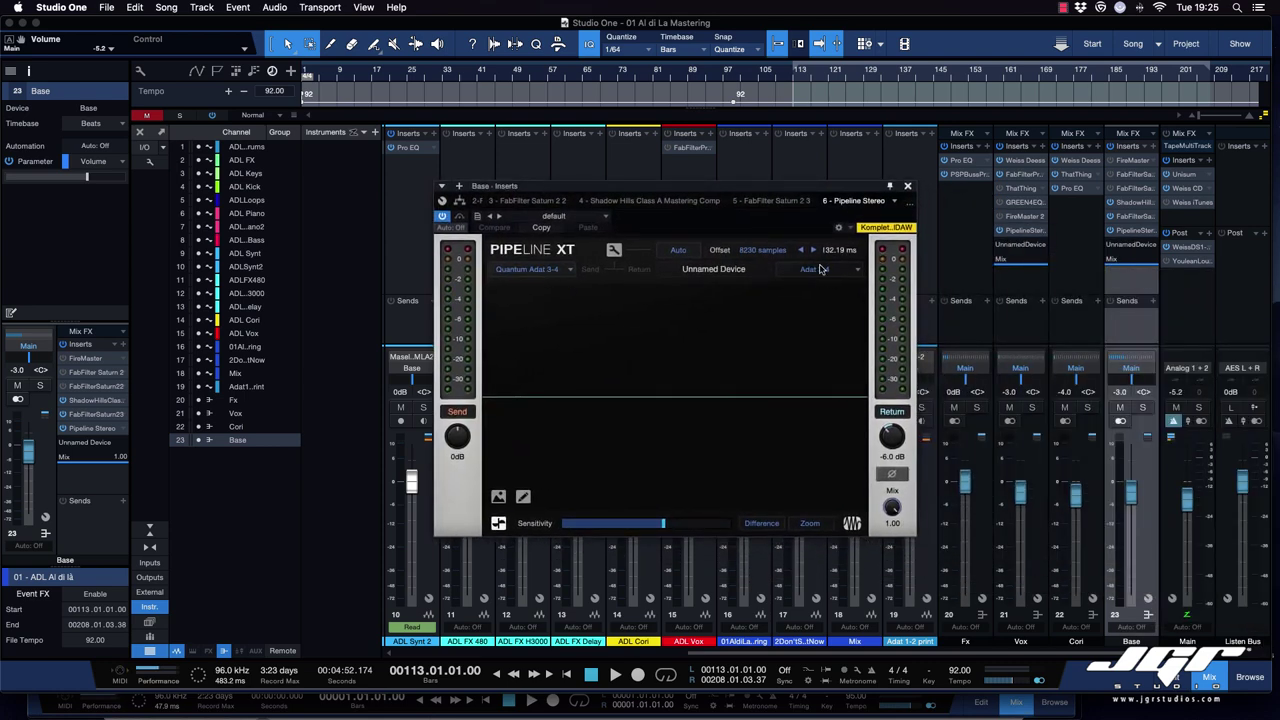
click(907, 186)
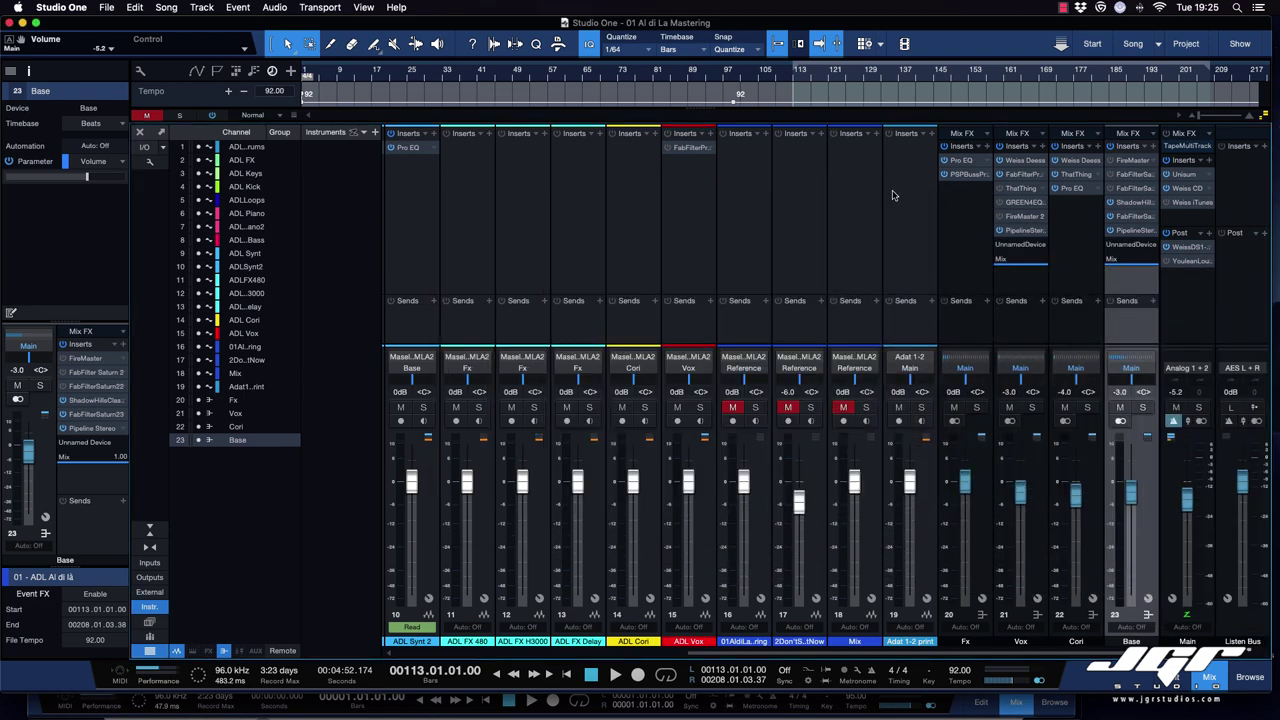
Step: Switch to the remote mastering session and view the AQUAMARINE4 compressor inserted on the Keys channel
key(ctrl+Up)
click(371, 223)
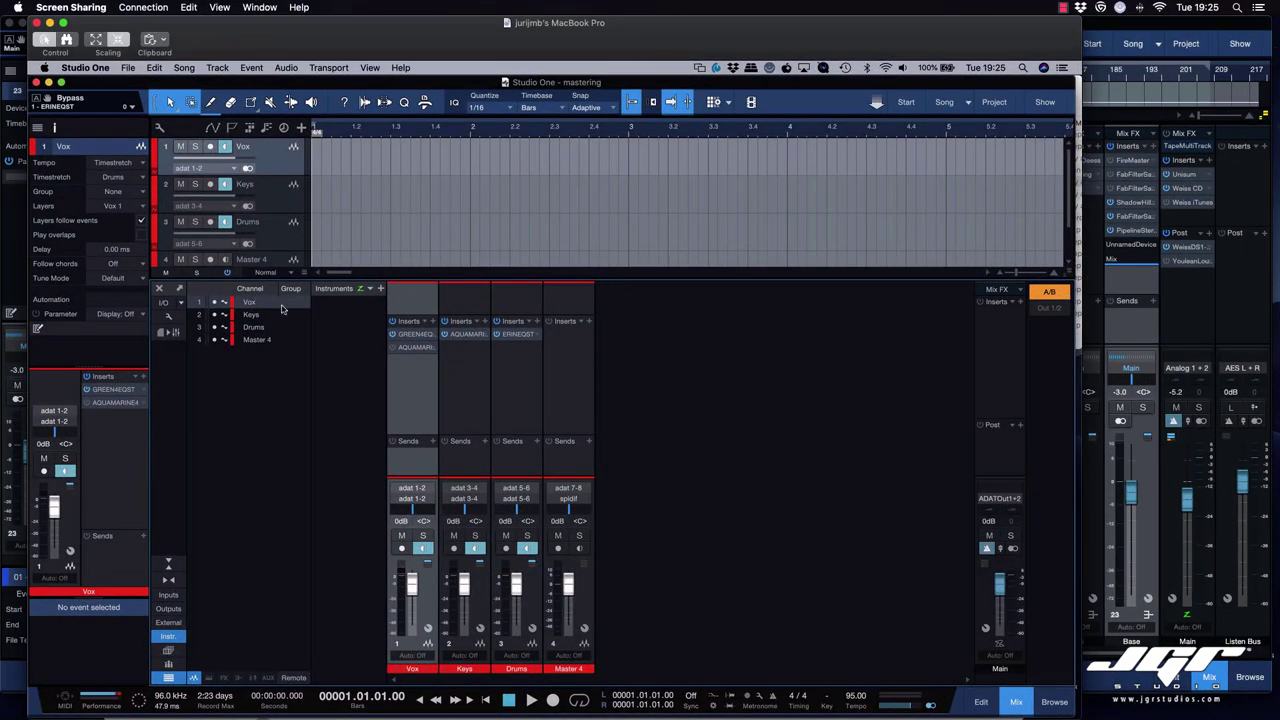
click(465, 334)
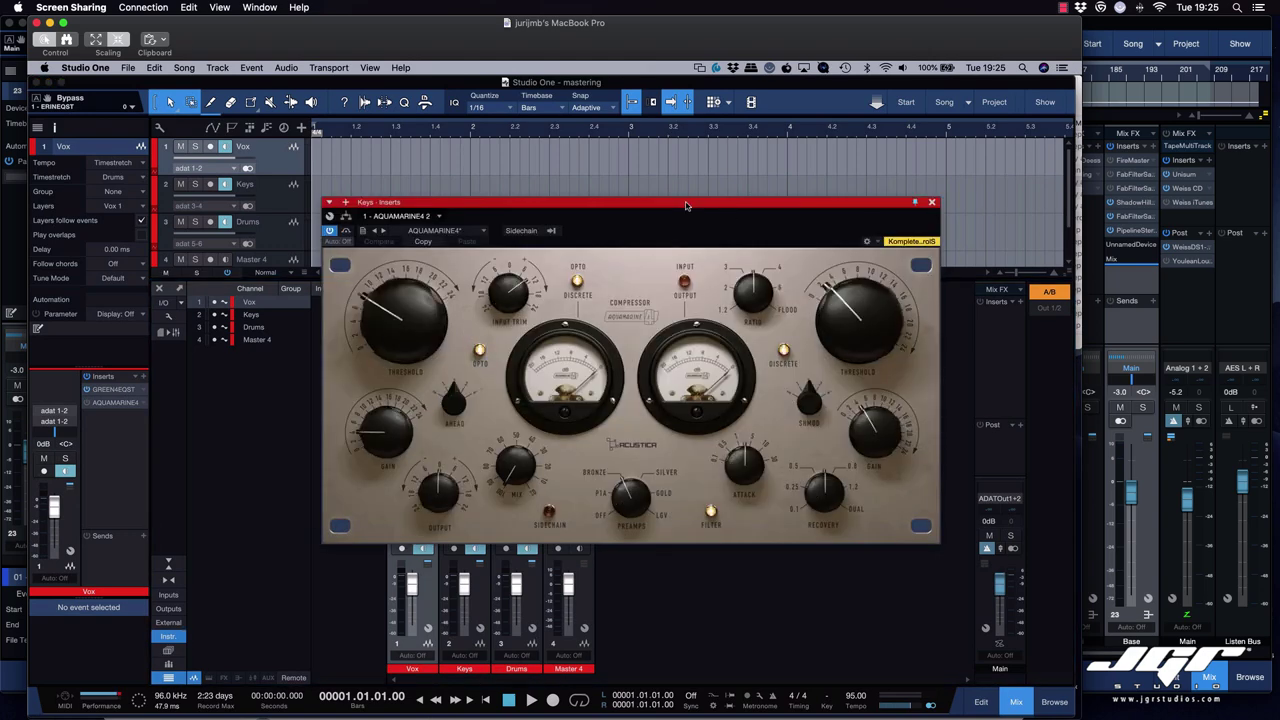
drag(686, 205, 698, 221)
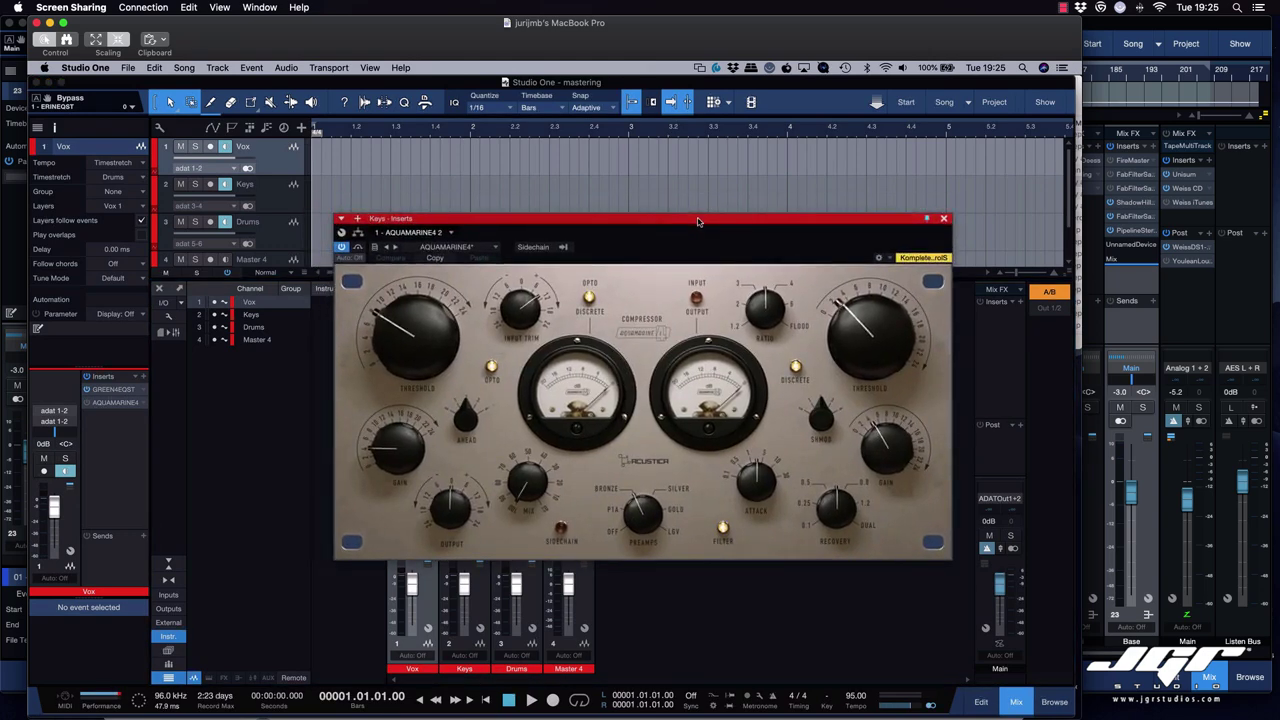
click(944, 219)
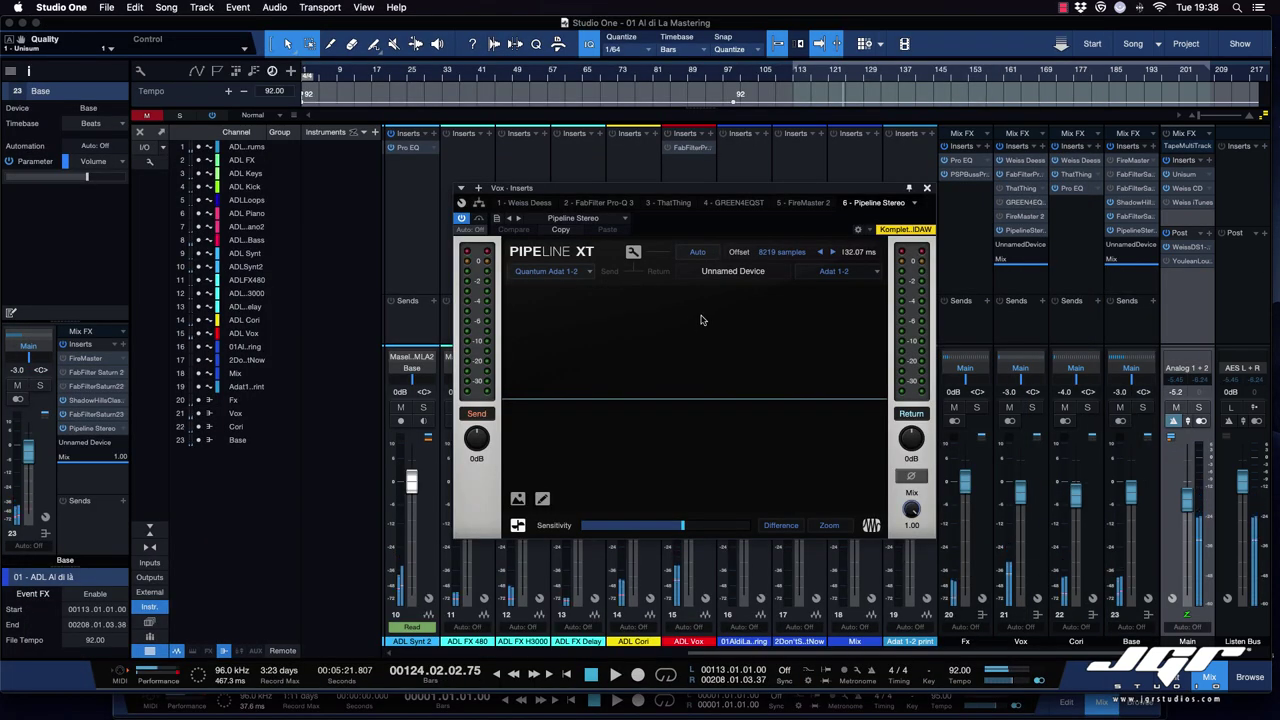
Step: View the remote Vox channel's El Rey compressor, and check the local Vox bus's Pipeline Stereo routing
key(ctrl+Up)
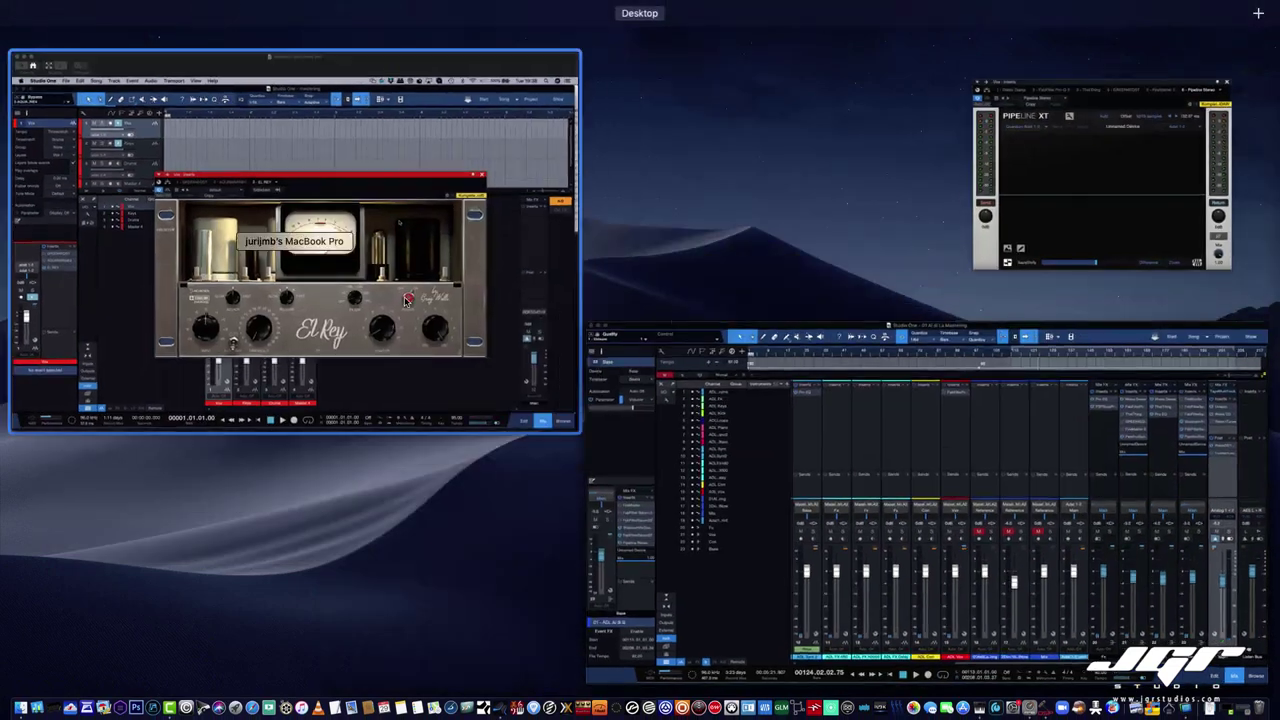
click(500, 305)
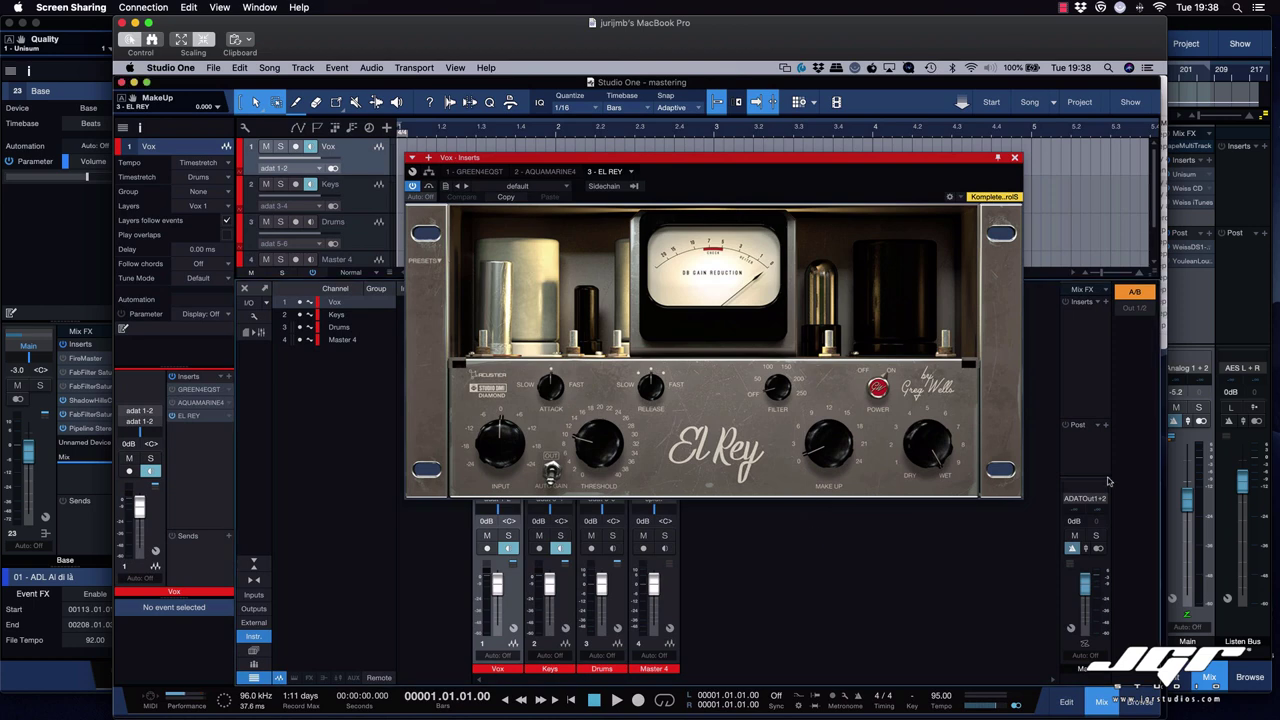
click(1238, 320)
key(space)
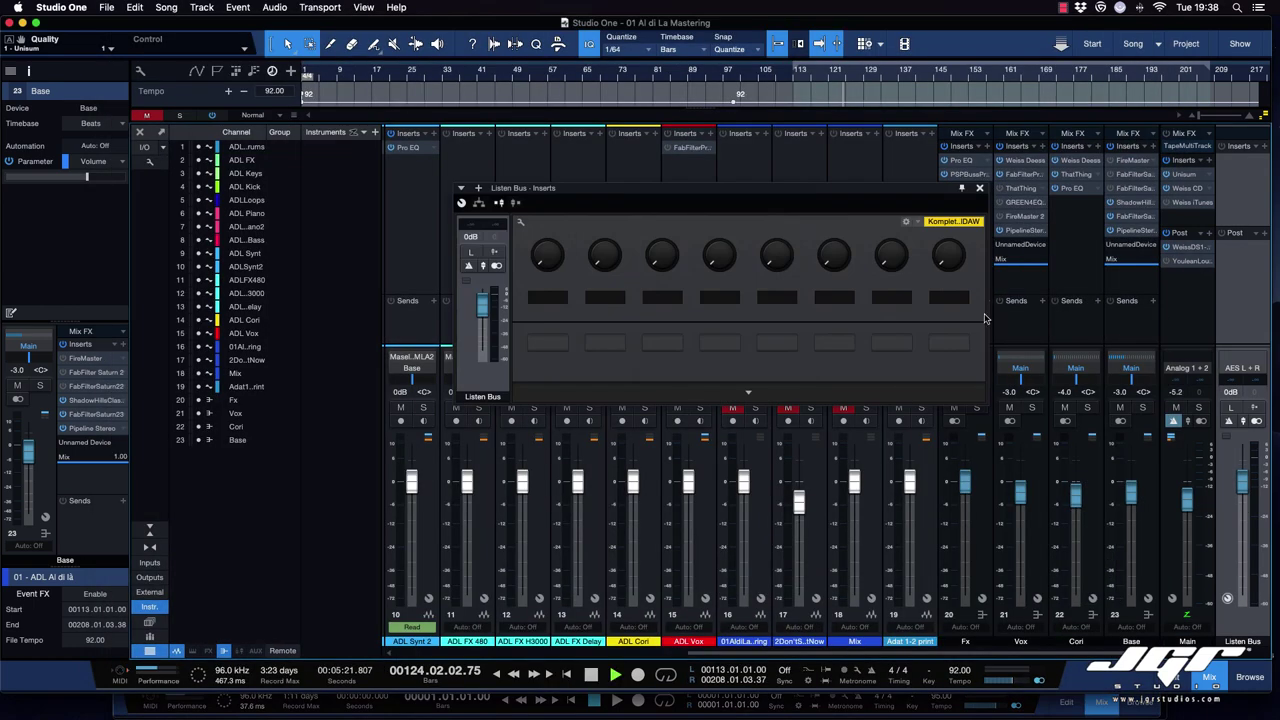
click(980, 189)
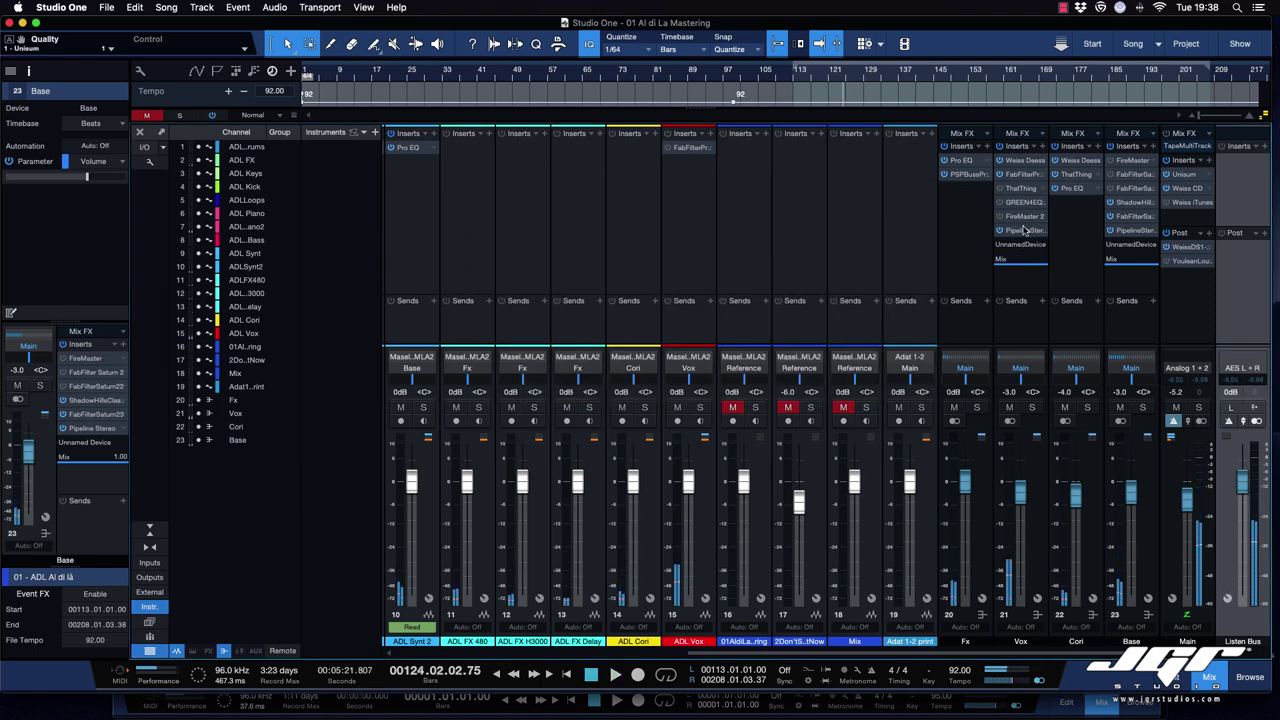
click(1022, 230)
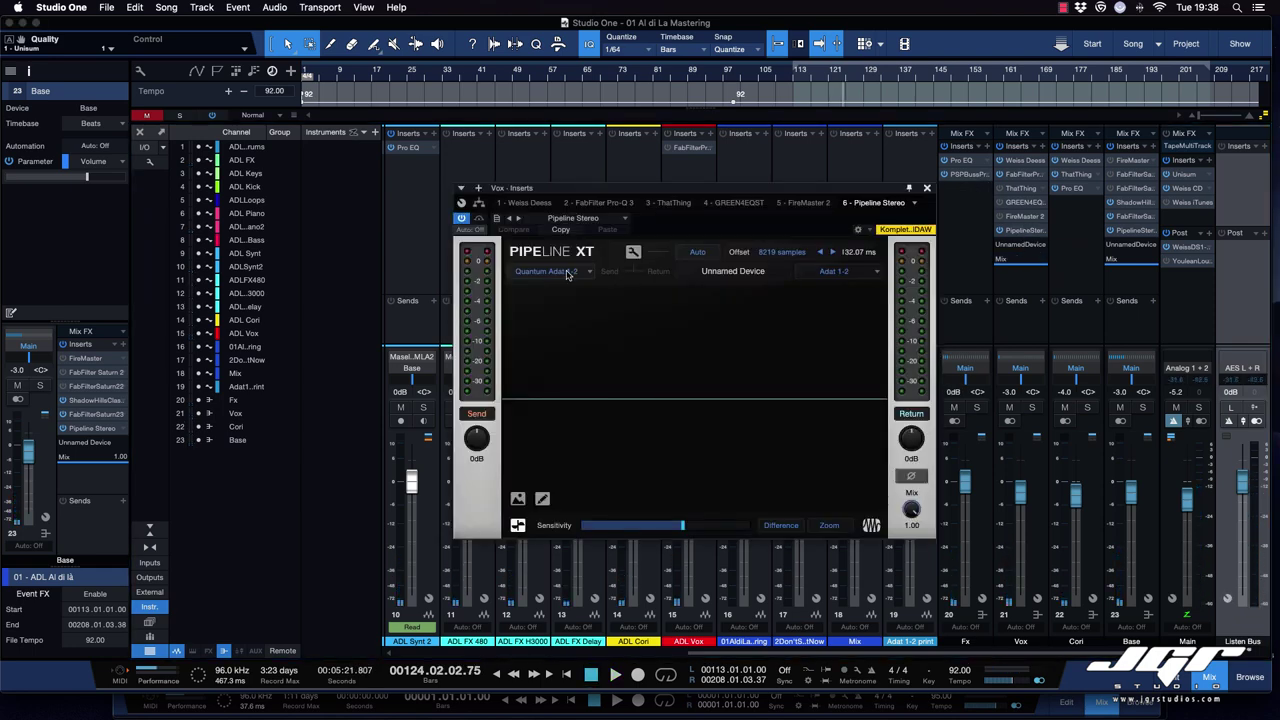
click(927, 189)
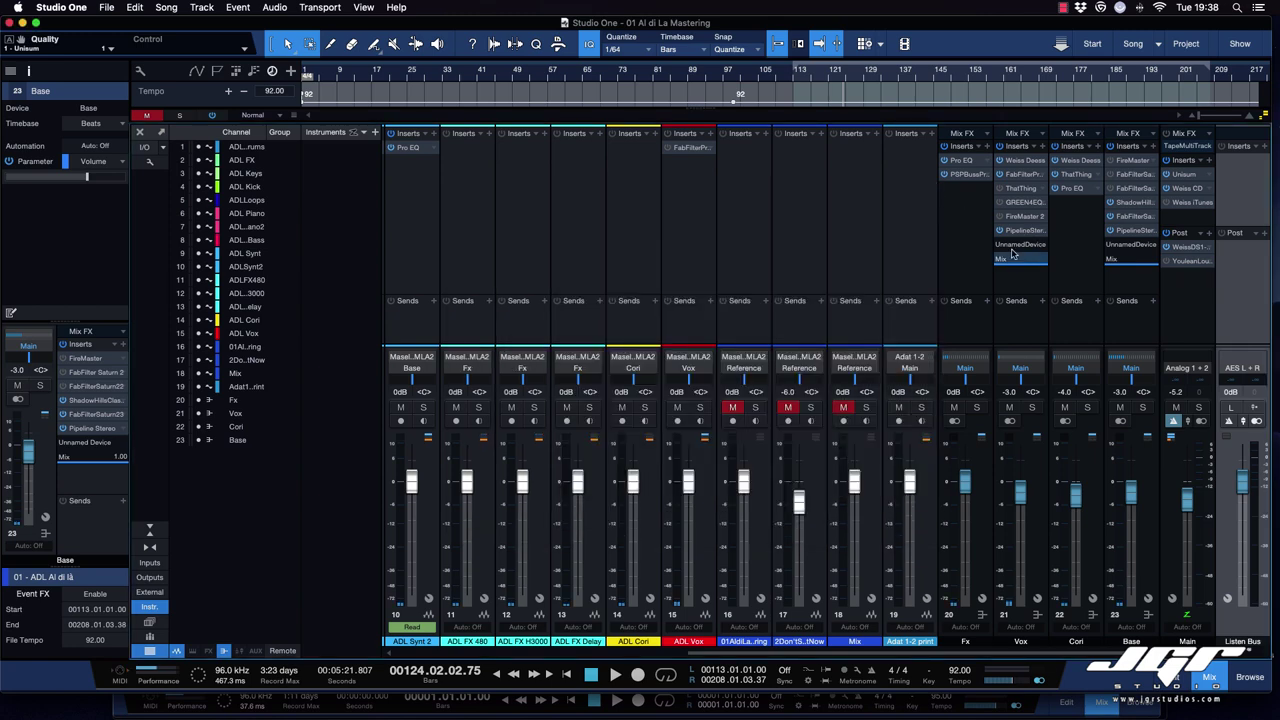
Step: Play the local song, and on the remote Vox channel's El Rey set the threshold to -10.6 and adjust the make-up and filter
key(space)
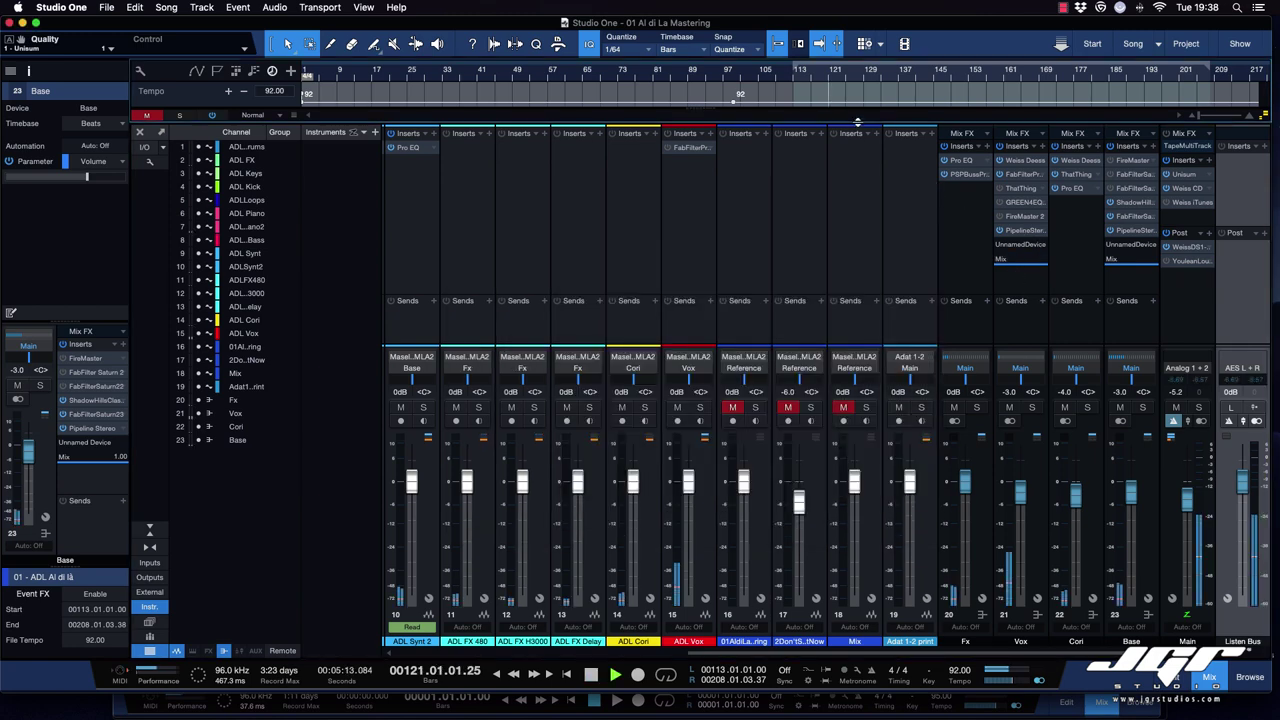
key(ctrl+Up)
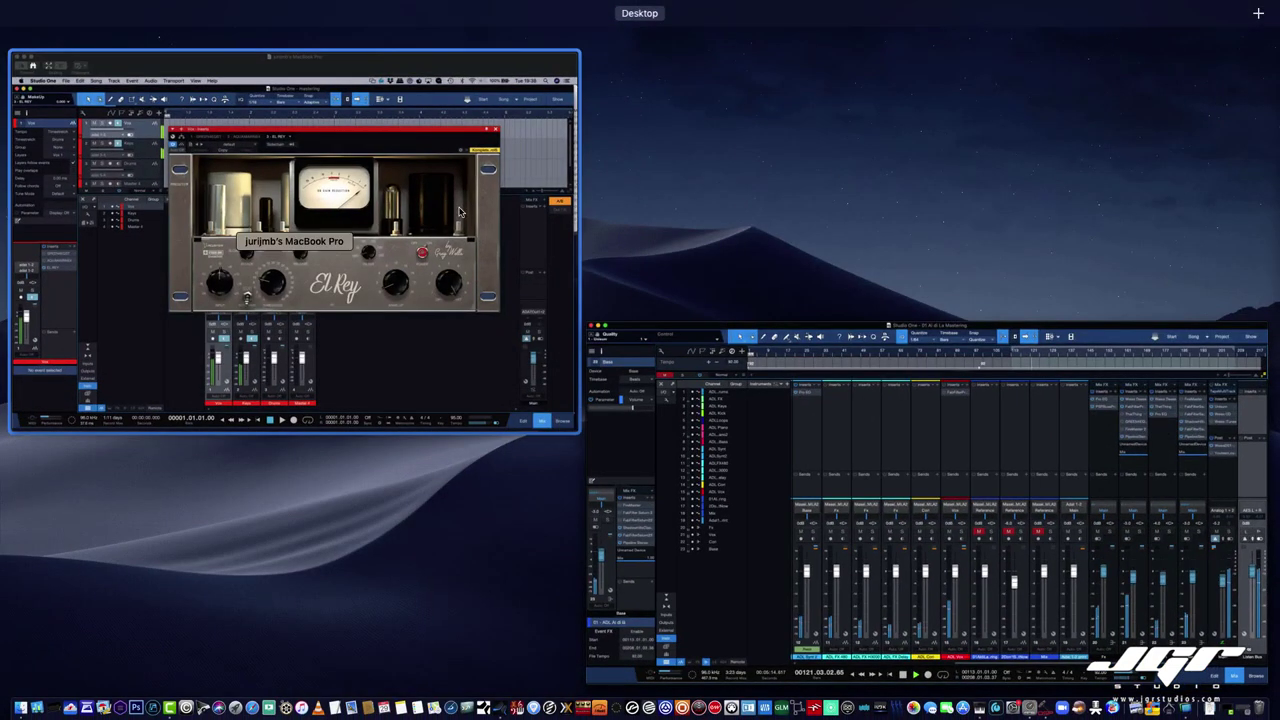
click(437, 207)
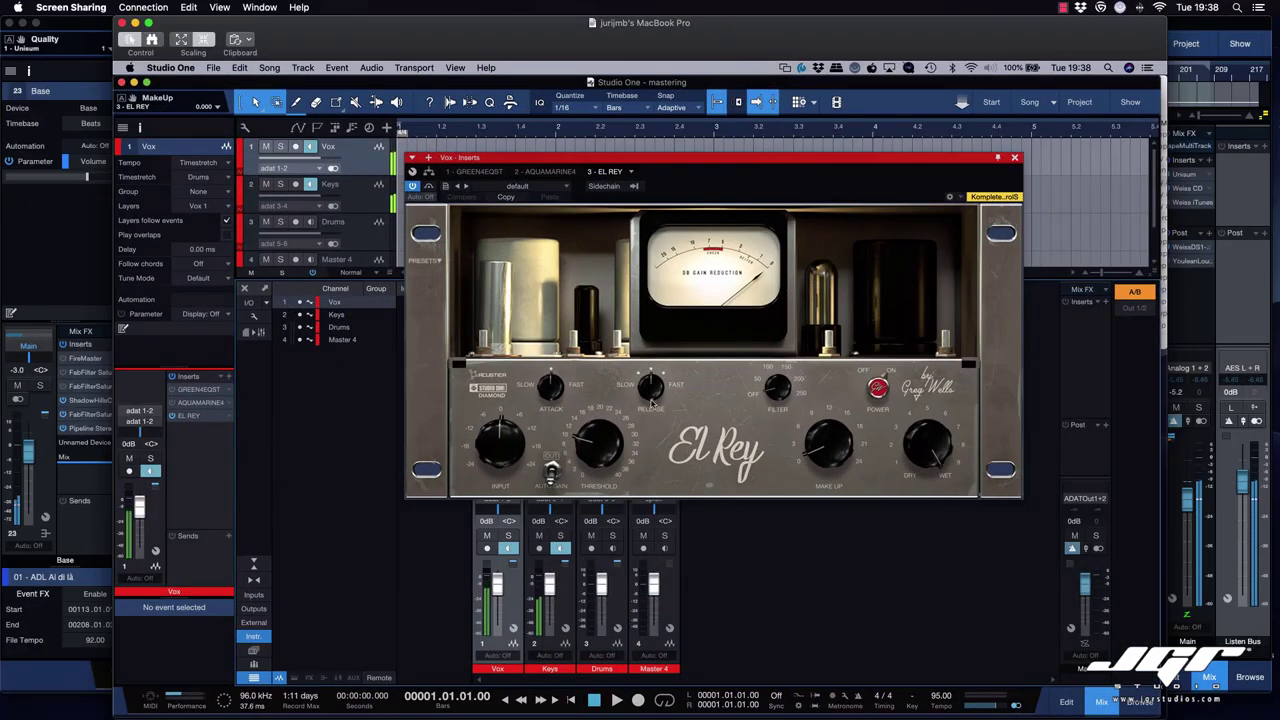
drag(604, 460, 602, 418)
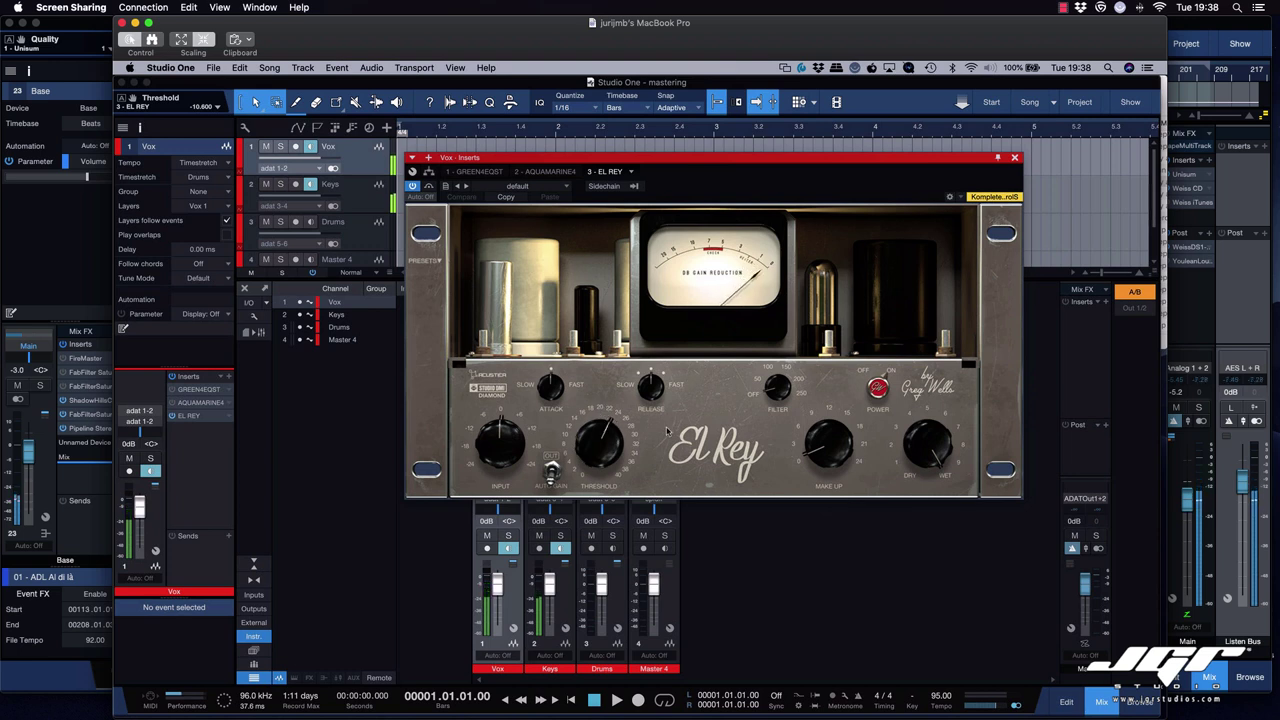
drag(840, 451, 838, 439)
drag(779, 388, 776, 370)
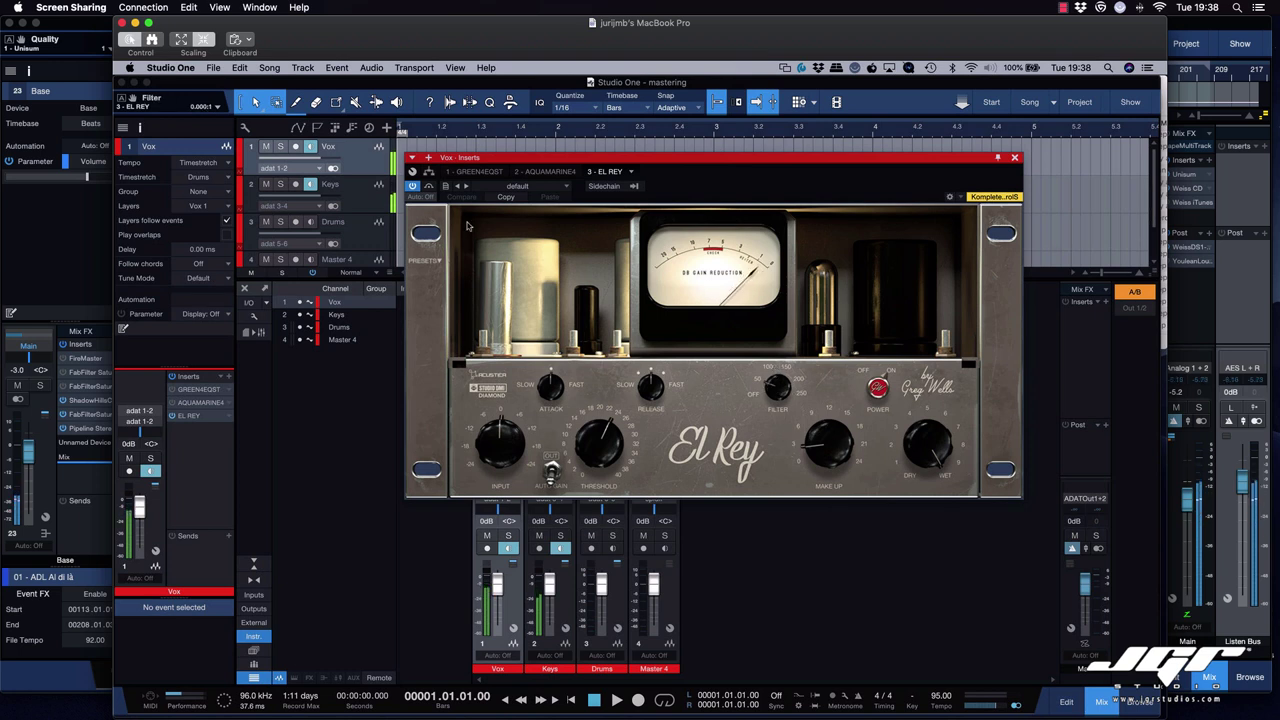
Step: Compare the Vox sound with El Rey bypassed and active, and close the plug-in window
click(429, 187)
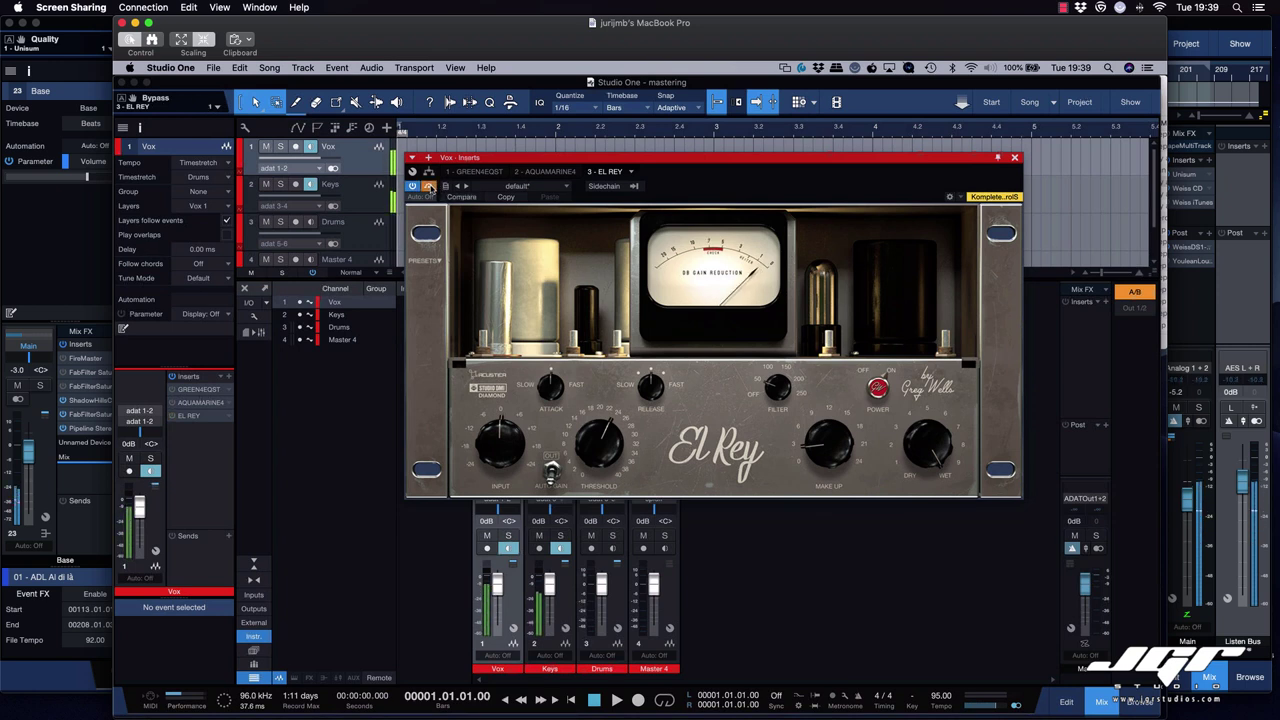
click(429, 187)
click(1016, 159)
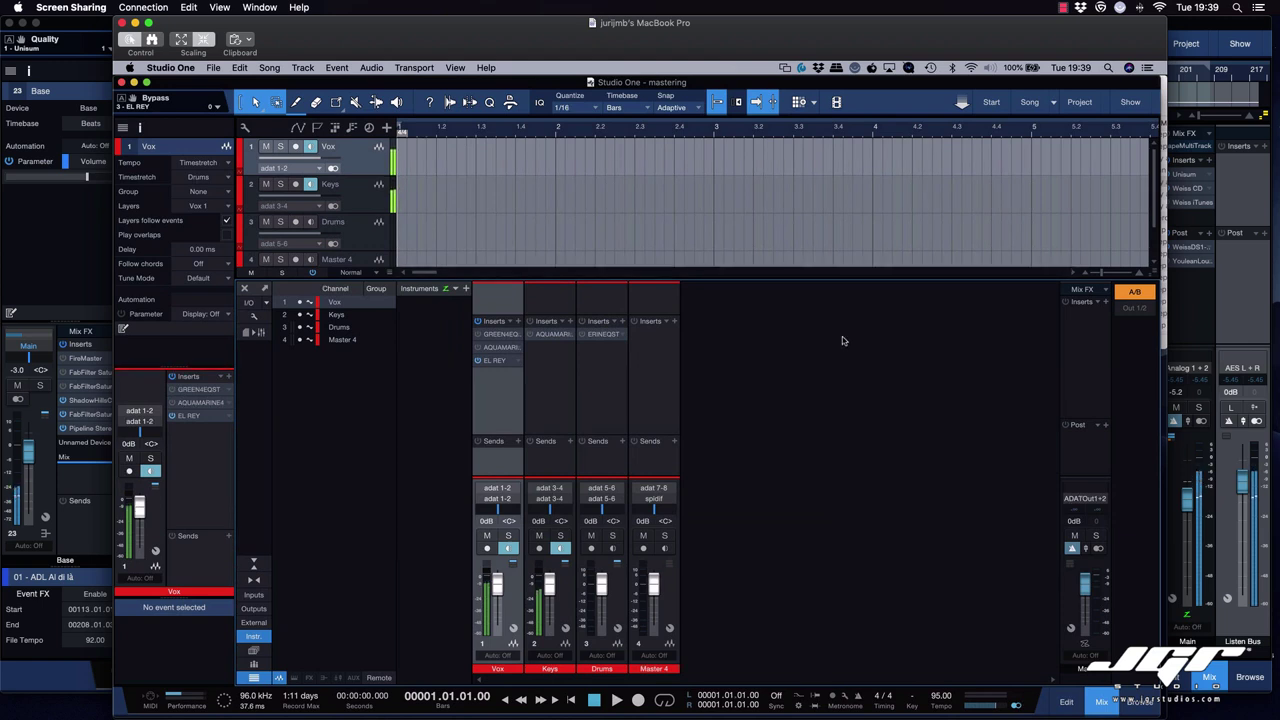
Step: Inspect the remote Keys channel's AQUAMARINE4 during playback and close its window
click(554, 374)
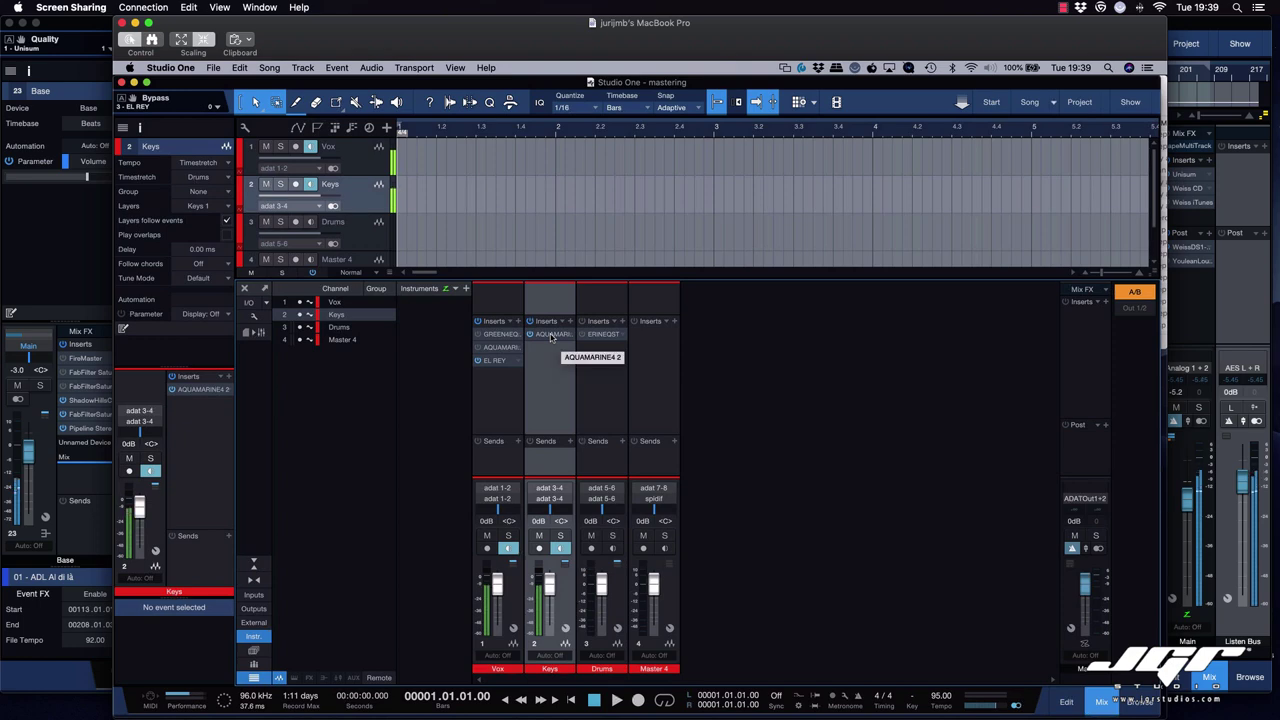
click(550, 338)
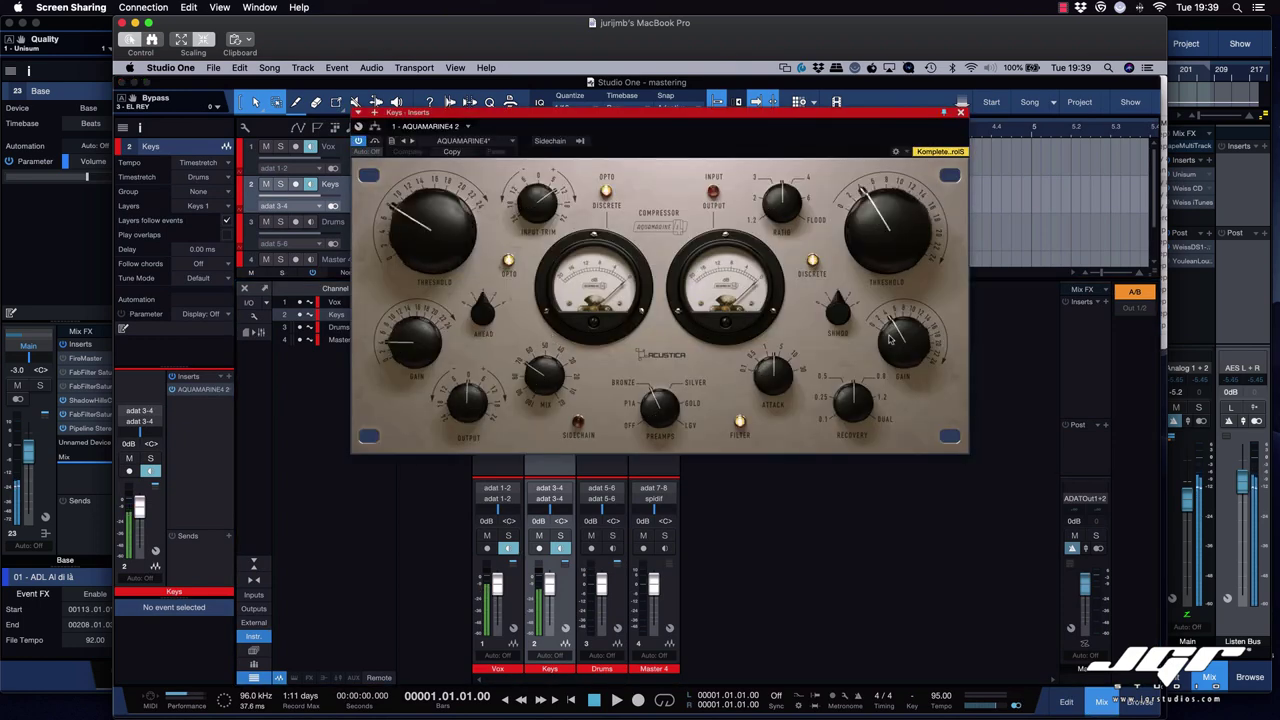
drag(730, 118, 758, 270)
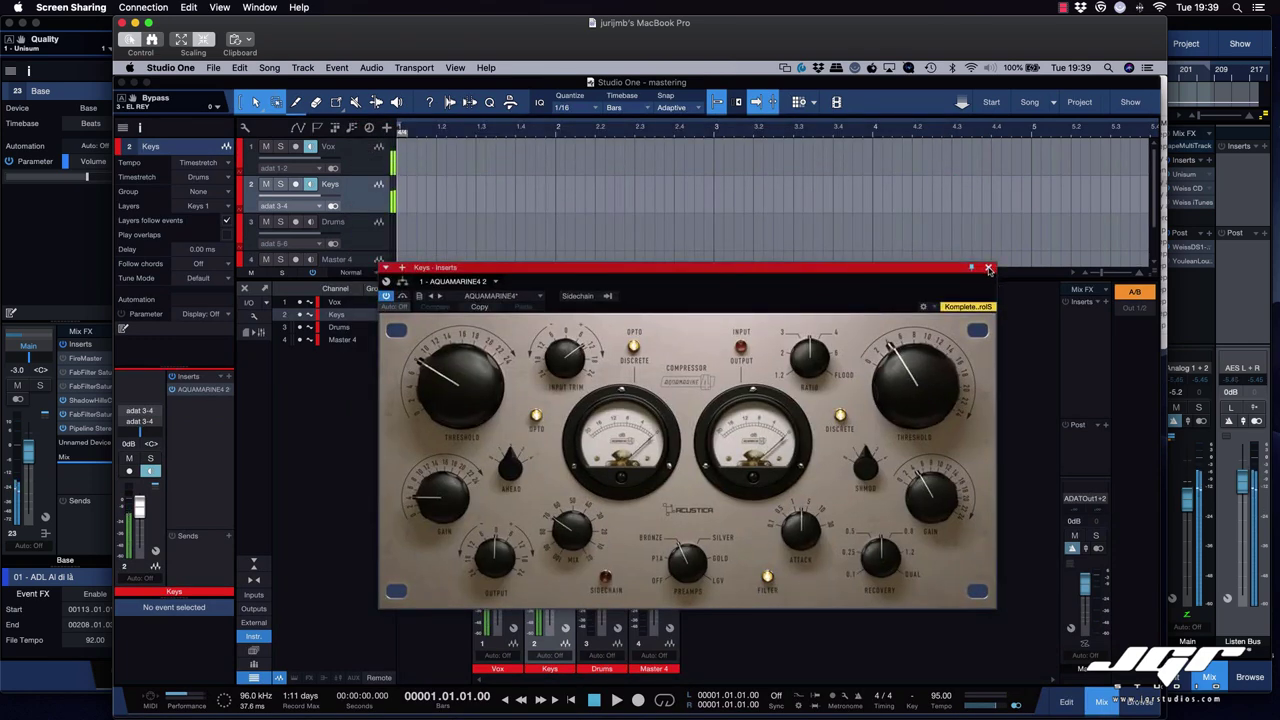
click(988, 268)
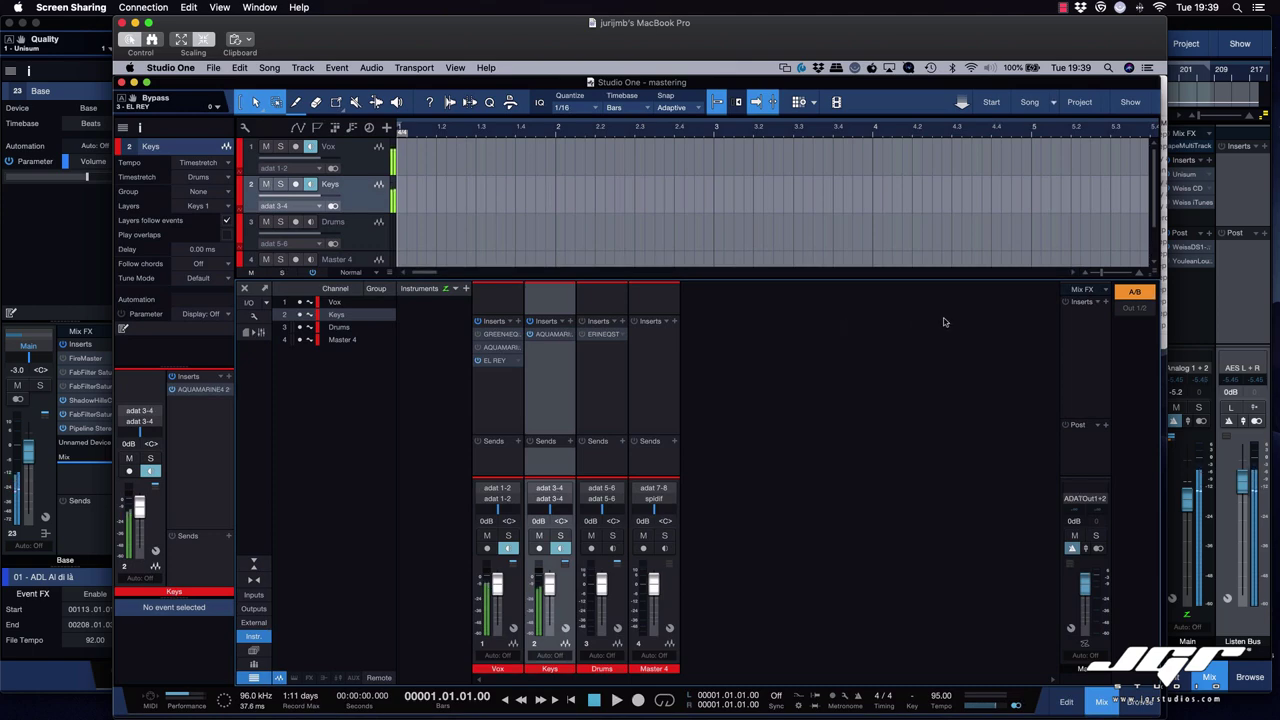
Step: Return to the local song and add a Pipeline Stereo insert to the Main channel
click(1227, 311)
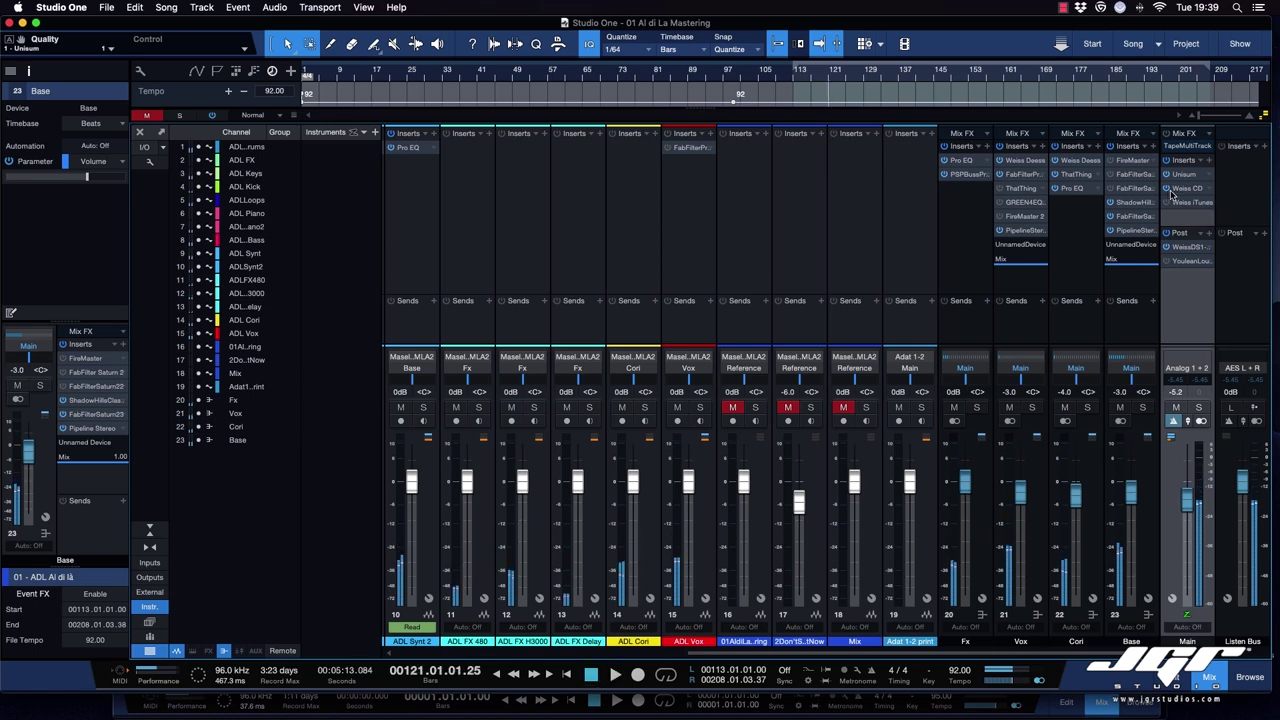
click(1209, 162)
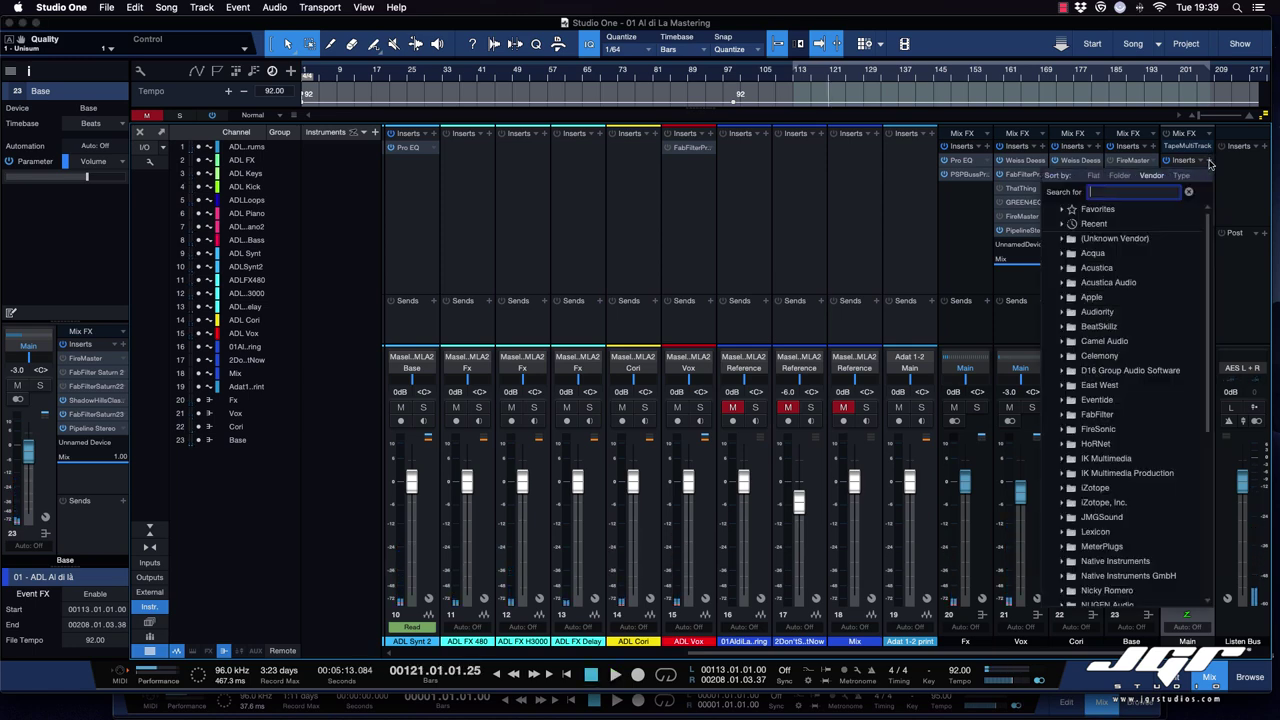
text(pip)
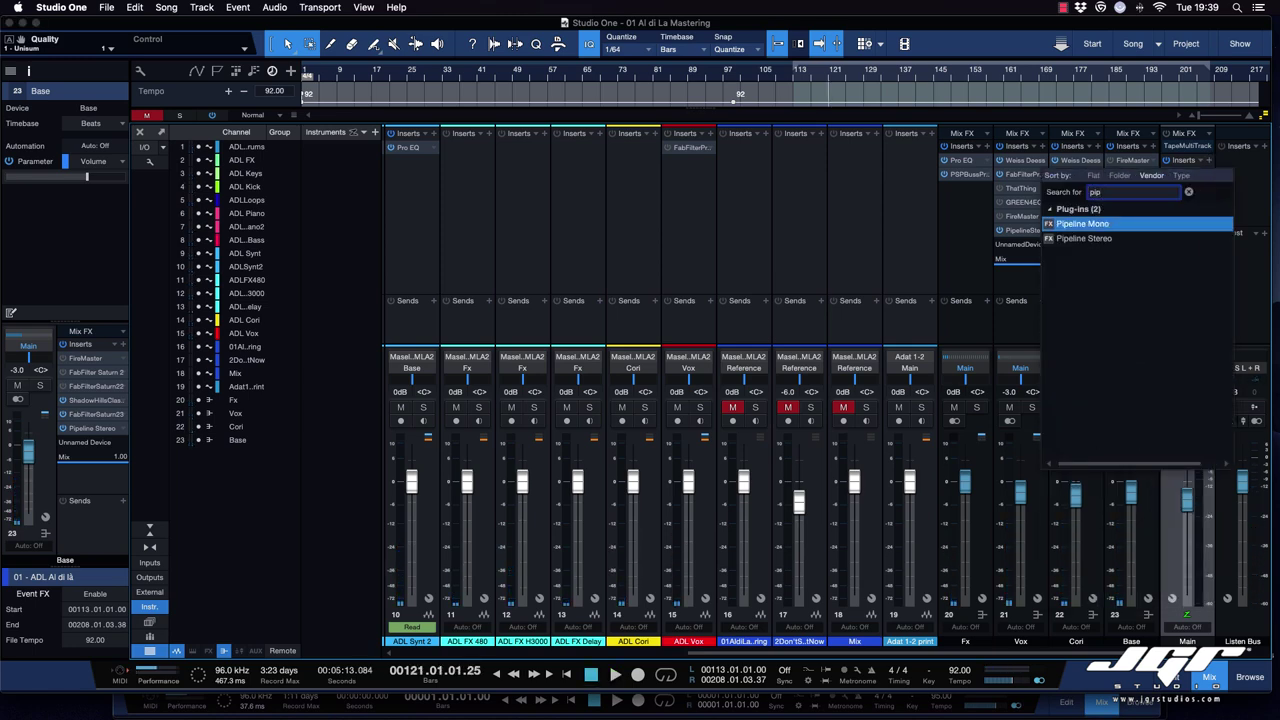
click(1134, 237)
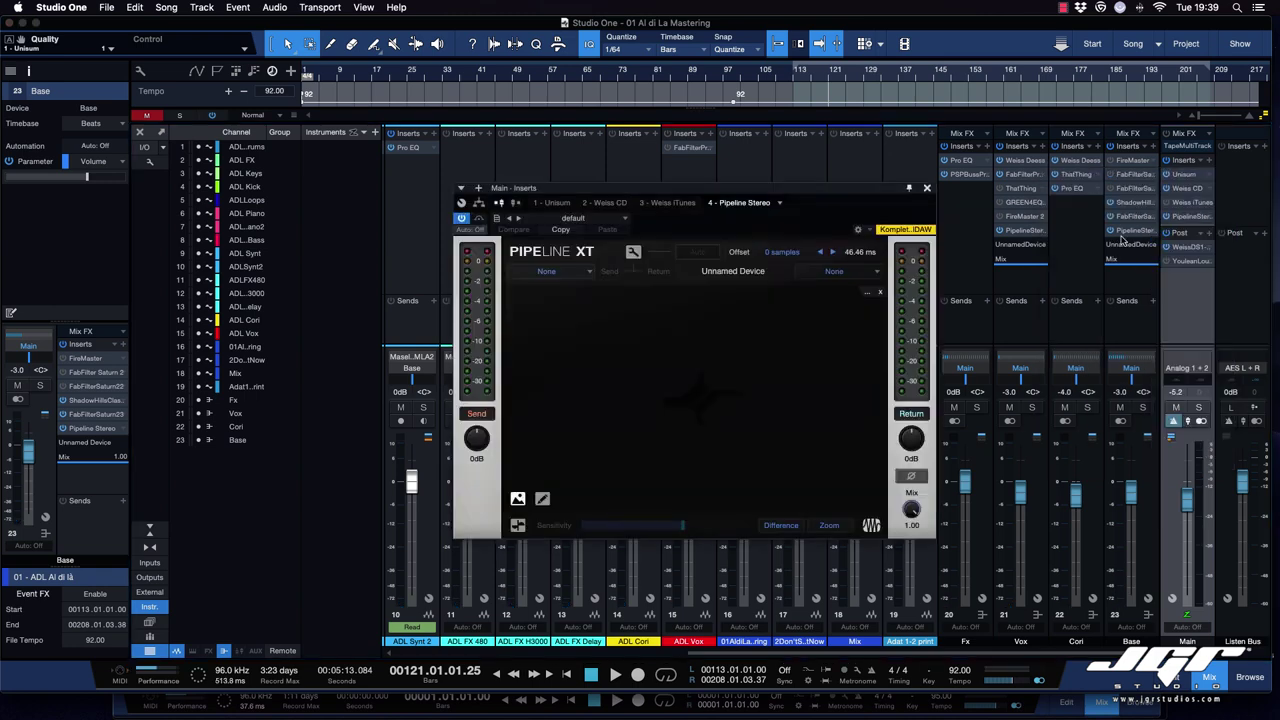
Step: Route the Main Pipeline's send and return to Maselec MLA2, and move the insert above Weiss CD
click(588, 271)
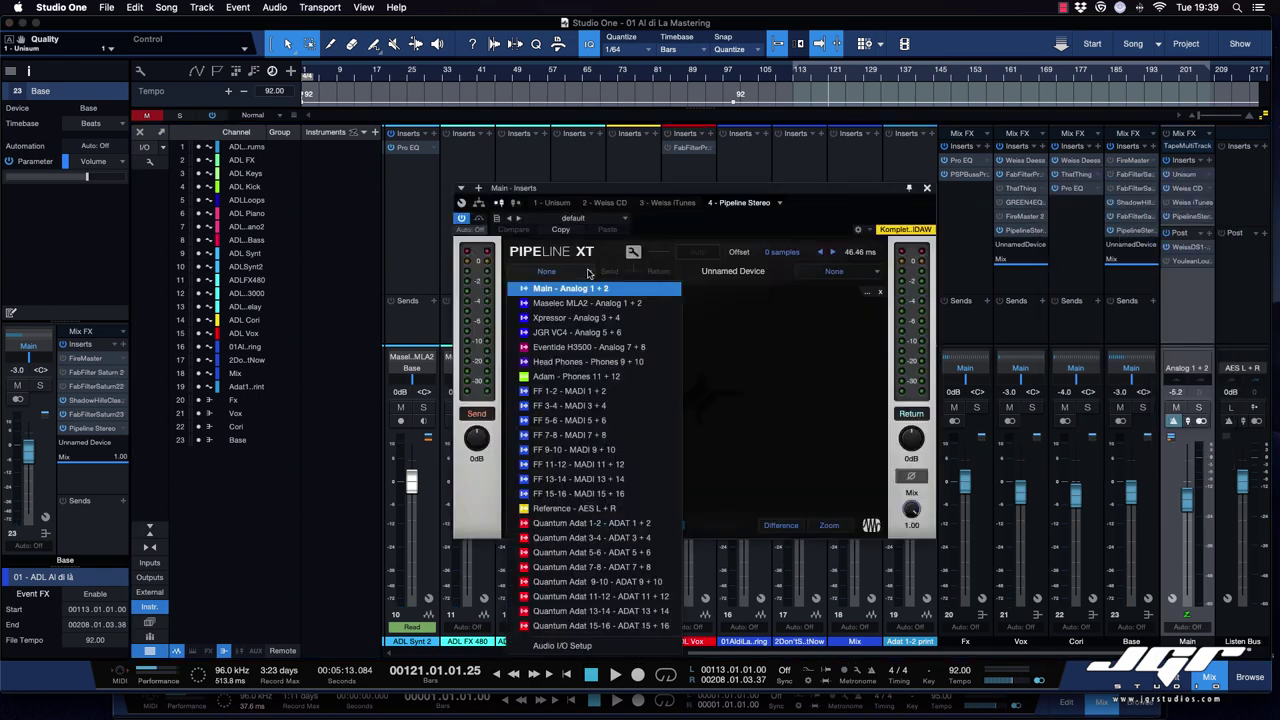
click(588, 306)
click(840, 274)
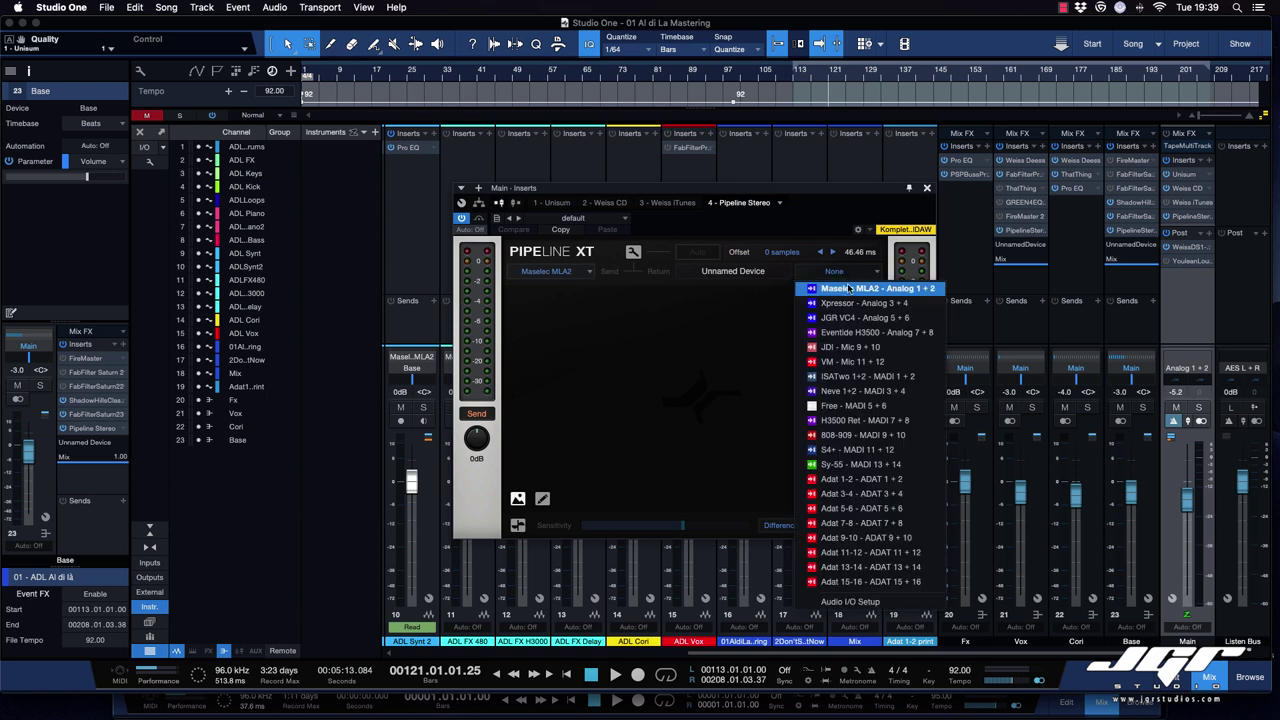
click(851, 288)
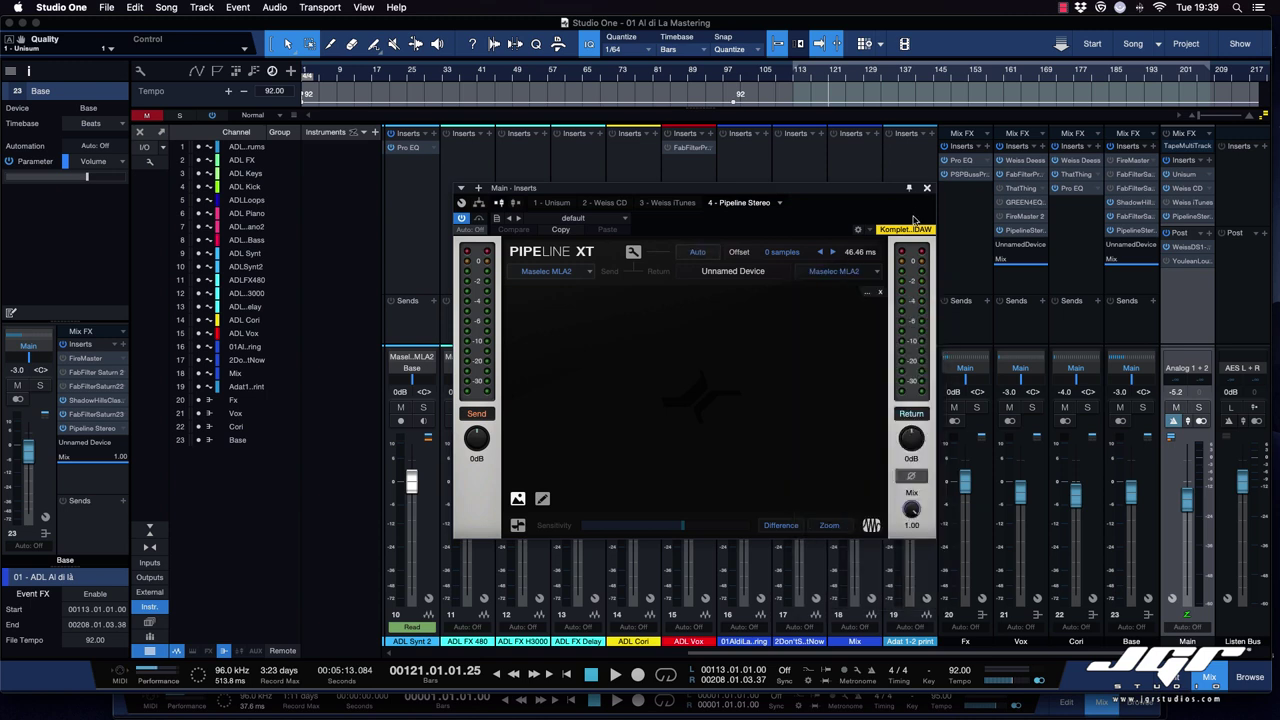
drag(1184, 217, 1187, 189)
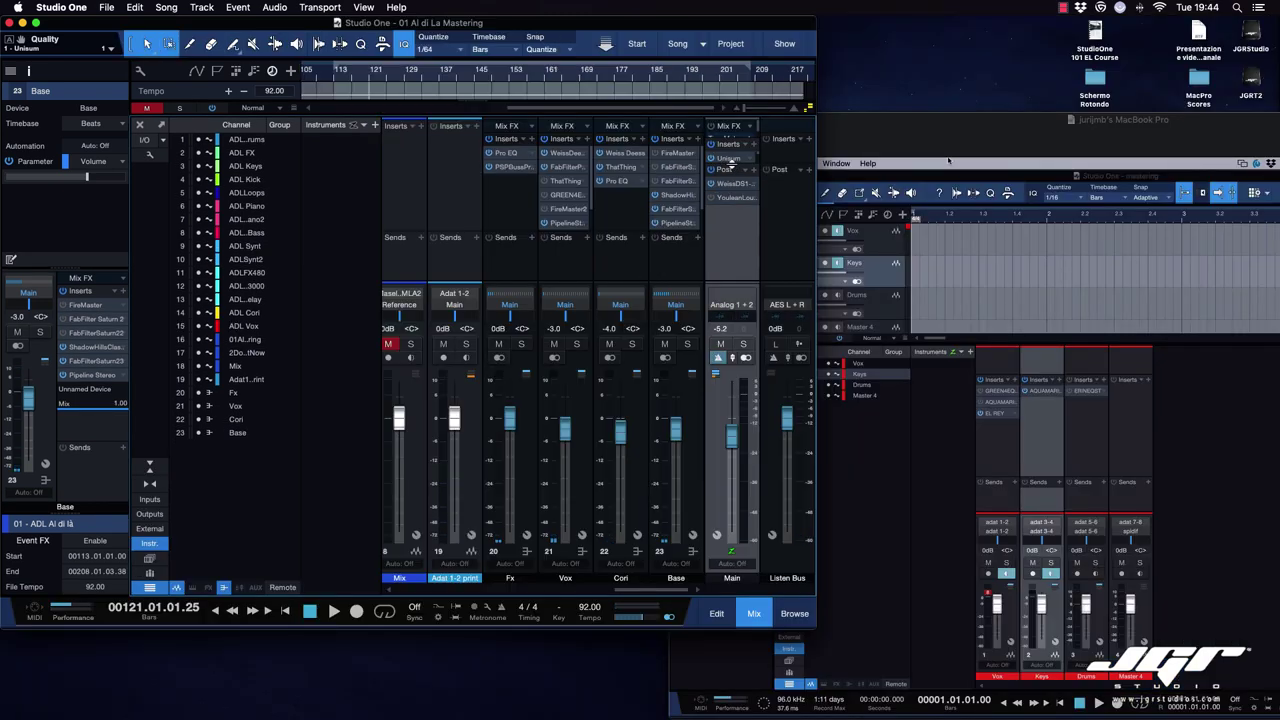
Step: Enlarge the Main channel's insert area and the insert racks of the other mixer channels
drag(731, 162, 736, 226)
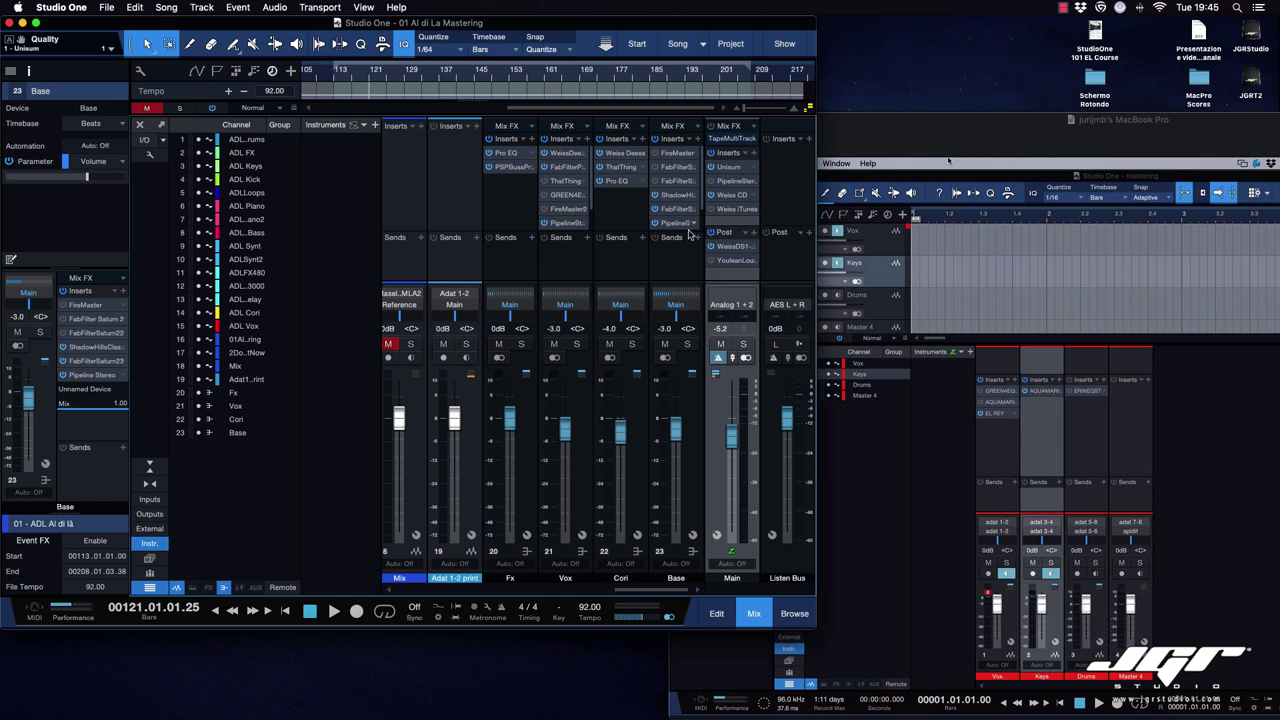
drag(667, 234, 668, 255)
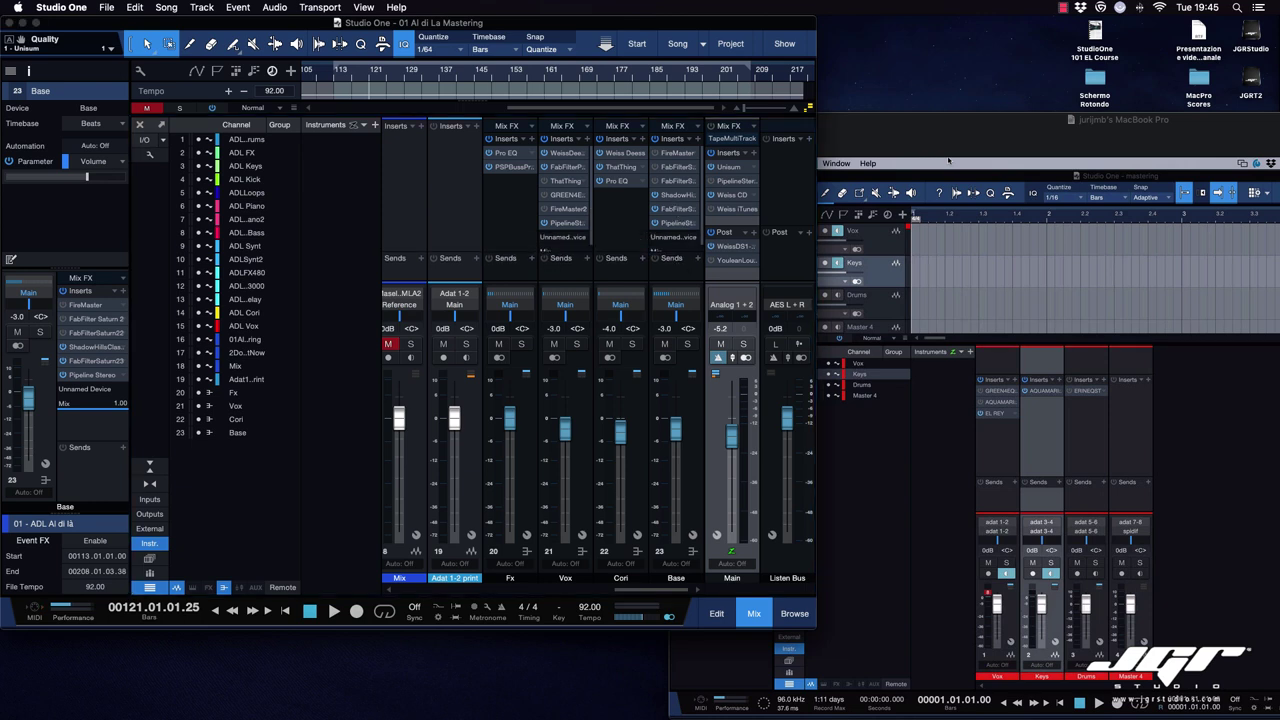
Step: Inspect the Main channel's Unisum, Weiss CD and post-fader Weiss DS1-MK3 plug-ins, and close the plug-in window
click(729, 167)
click(1168, 155)
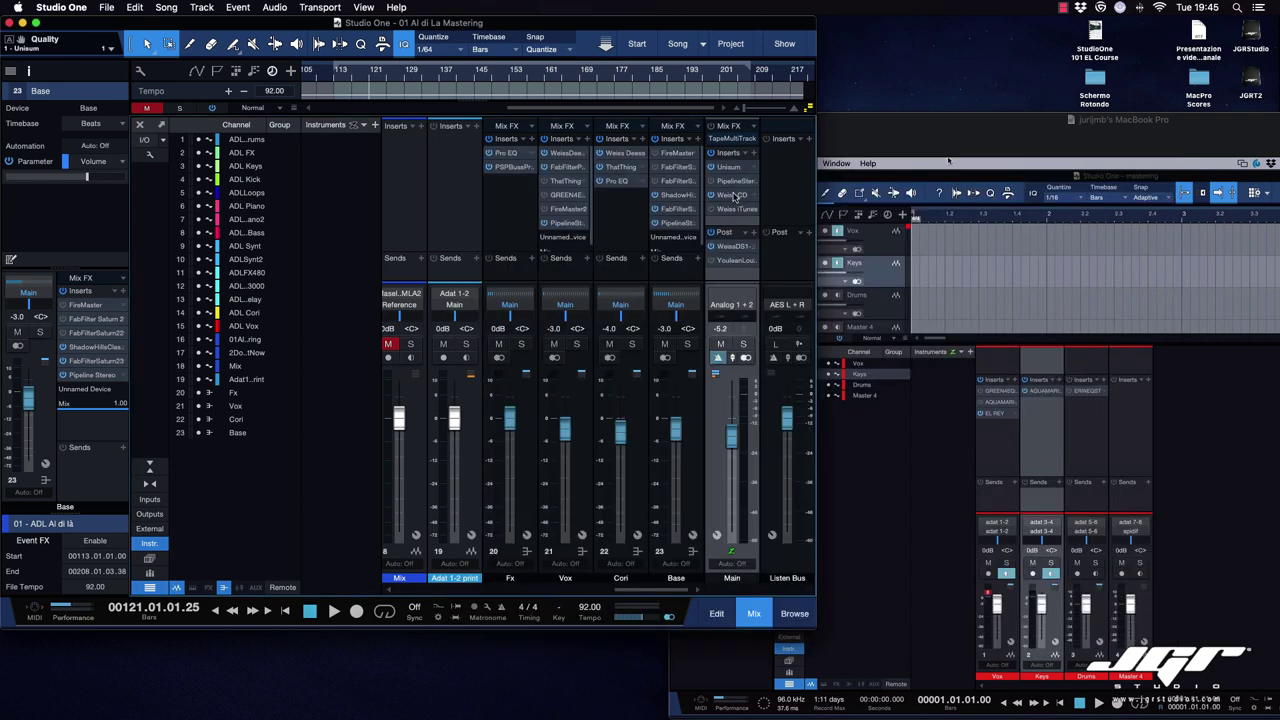
click(731, 195)
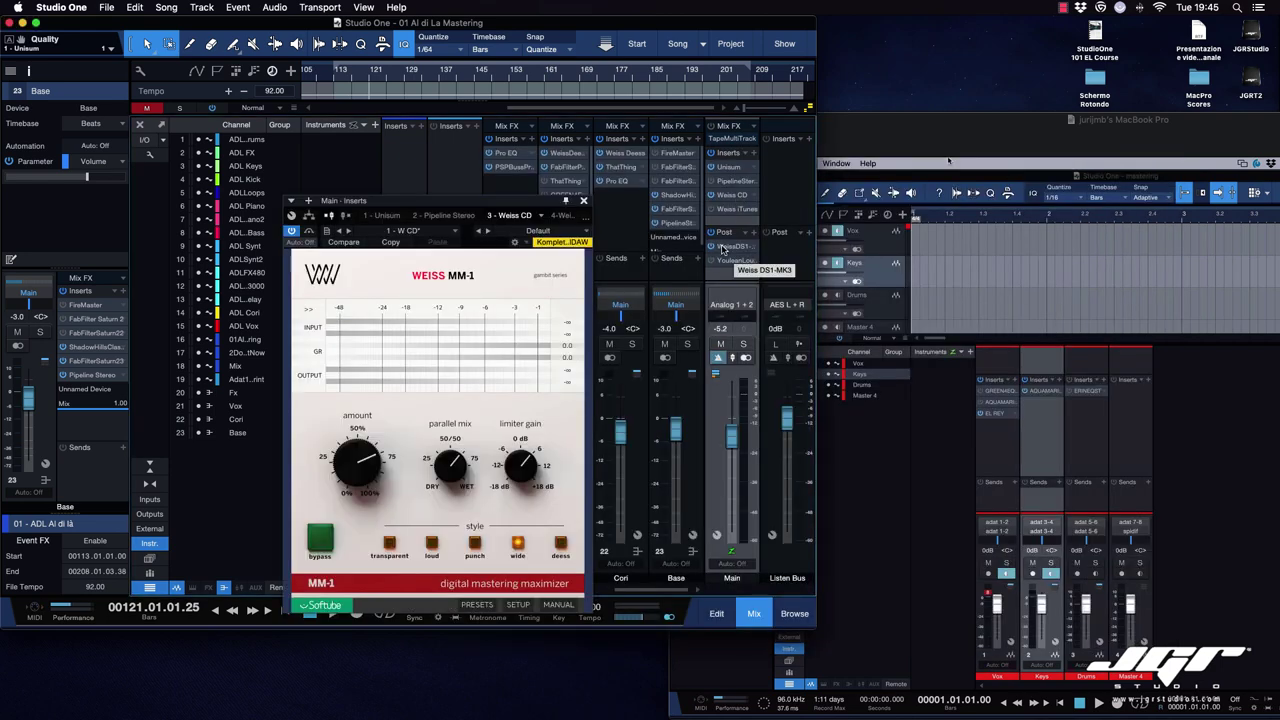
click(724, 249)
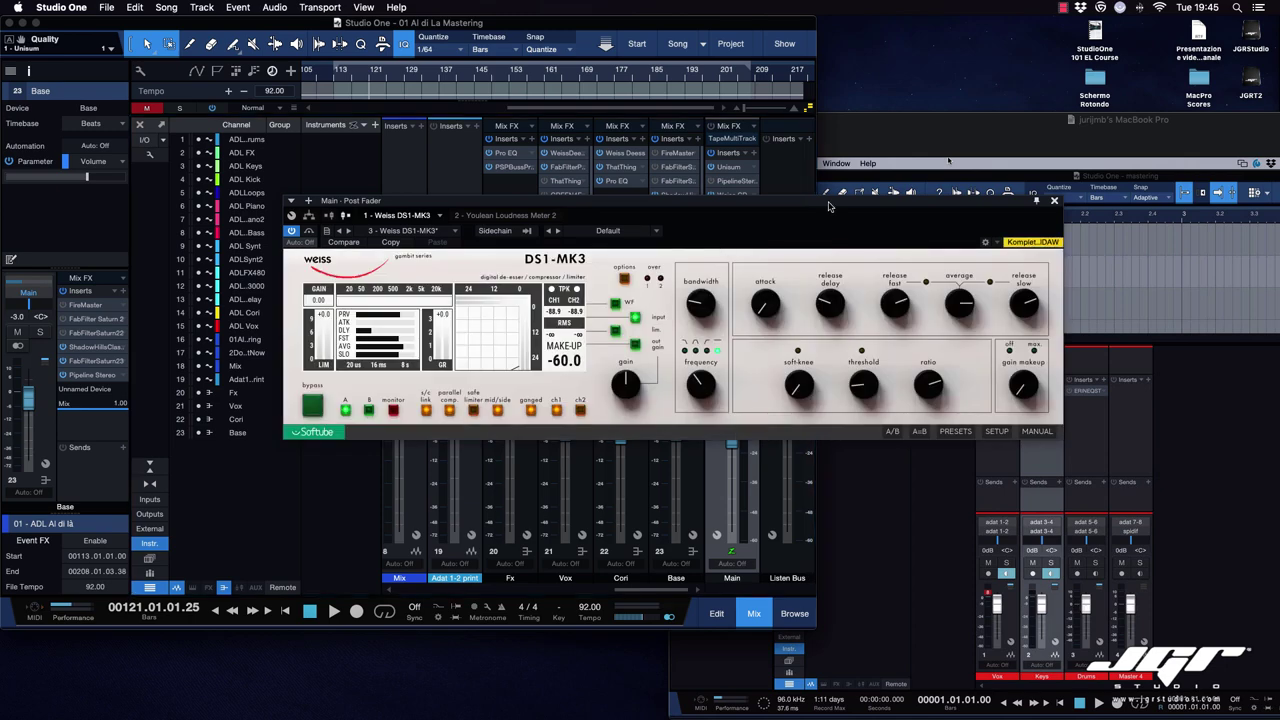
drag(856, 204, 823, 446)
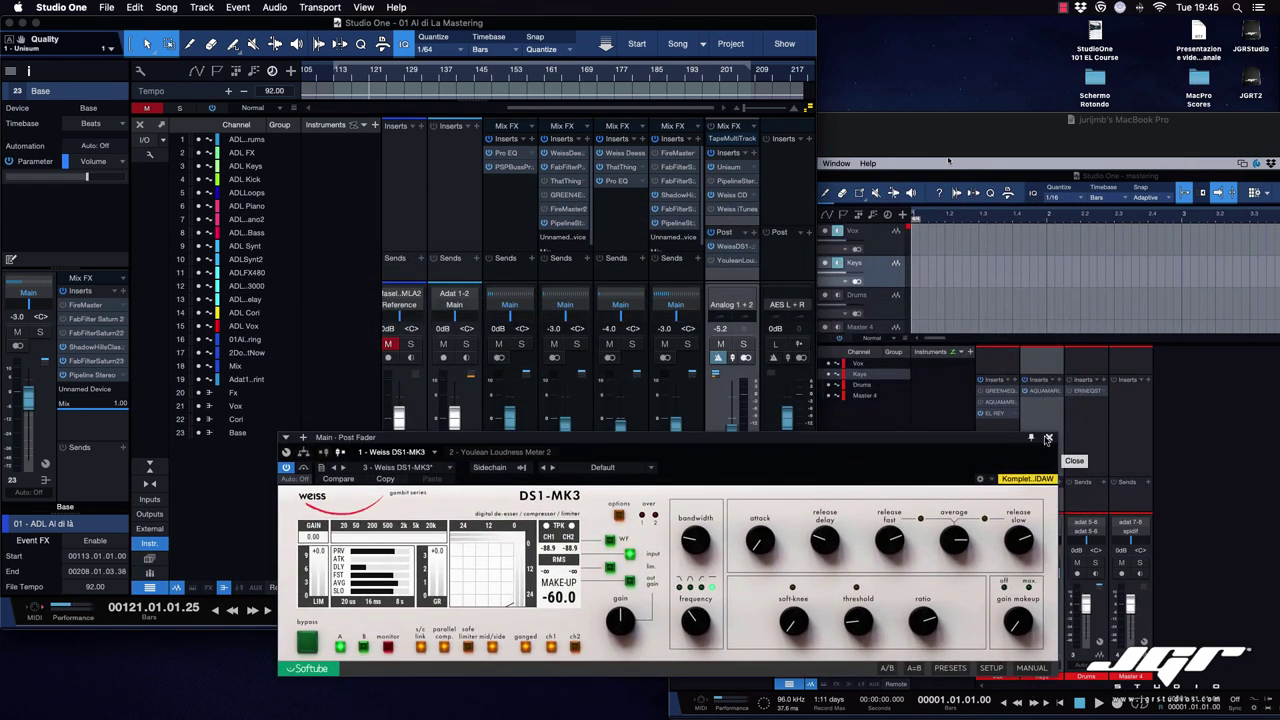
click(1048, 439)
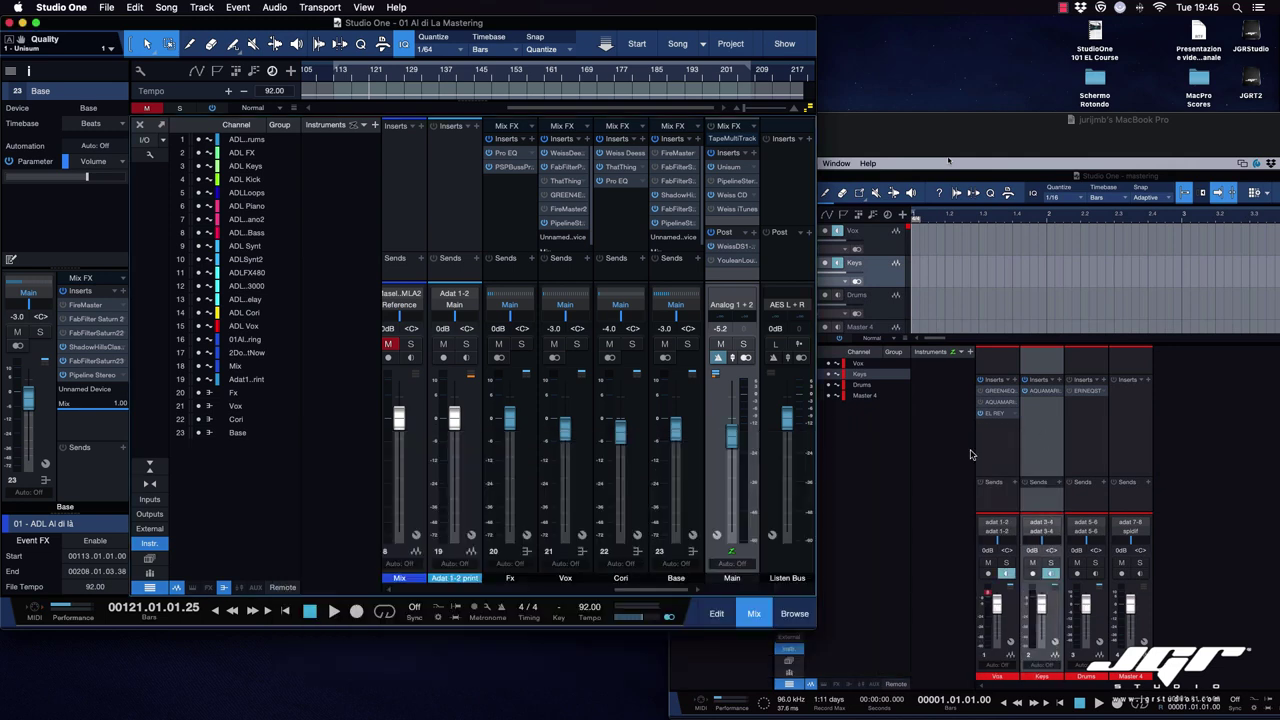
Step: Enlarge the local song window in width and height, and bring the remote MacBook Pro's Screen Sharing window forward and move it higher
drag(817, 530, 853, 537)
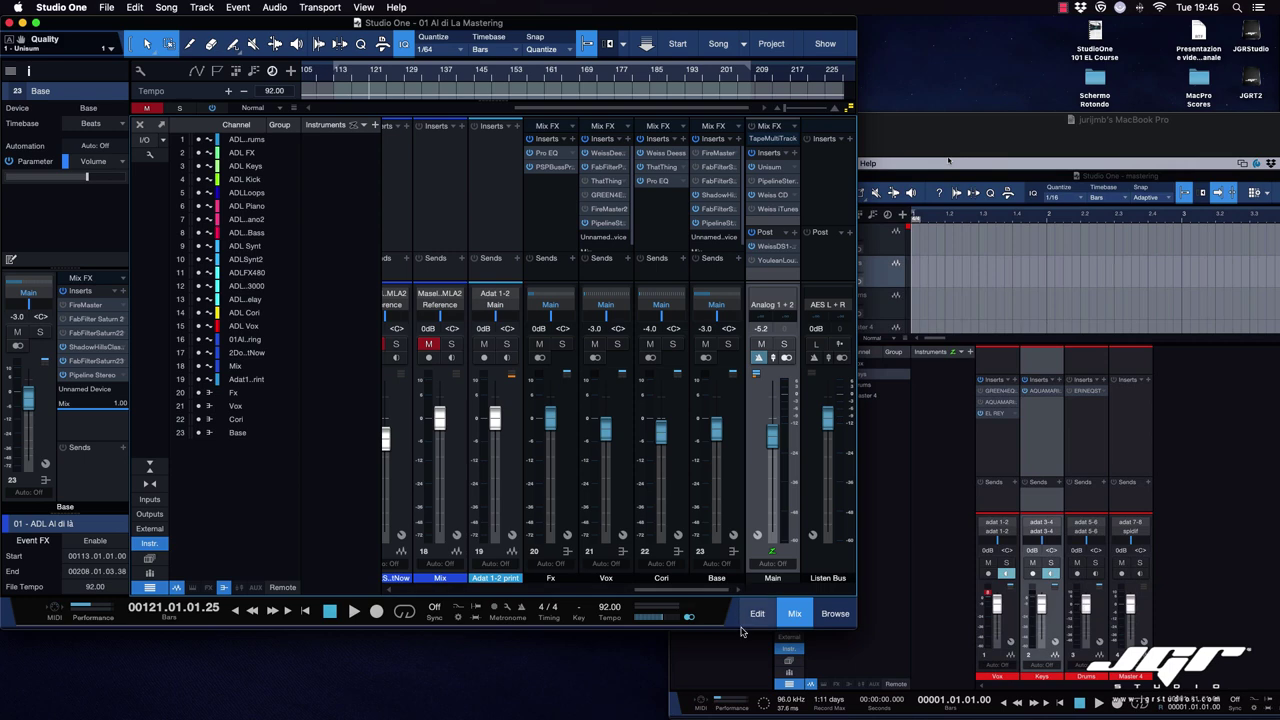
drag(743, 630, 745, 687)
click(906, 606)
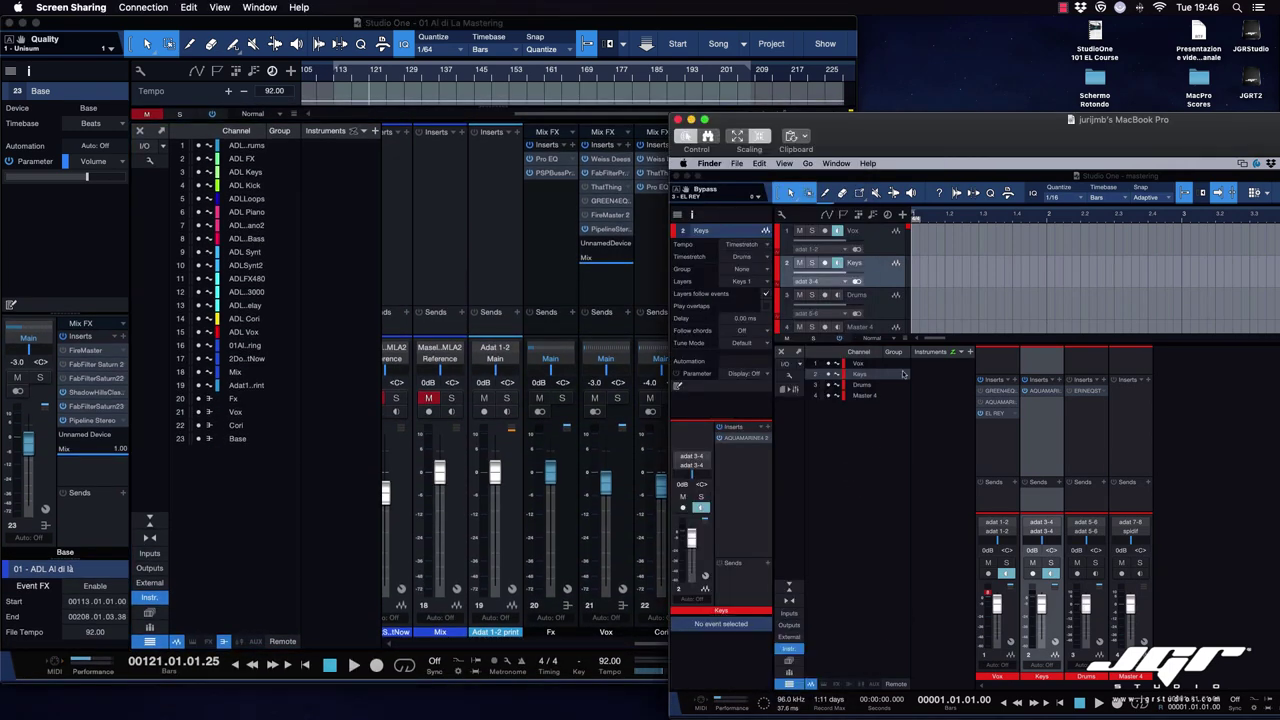
drag(915, 139, 913, 98)
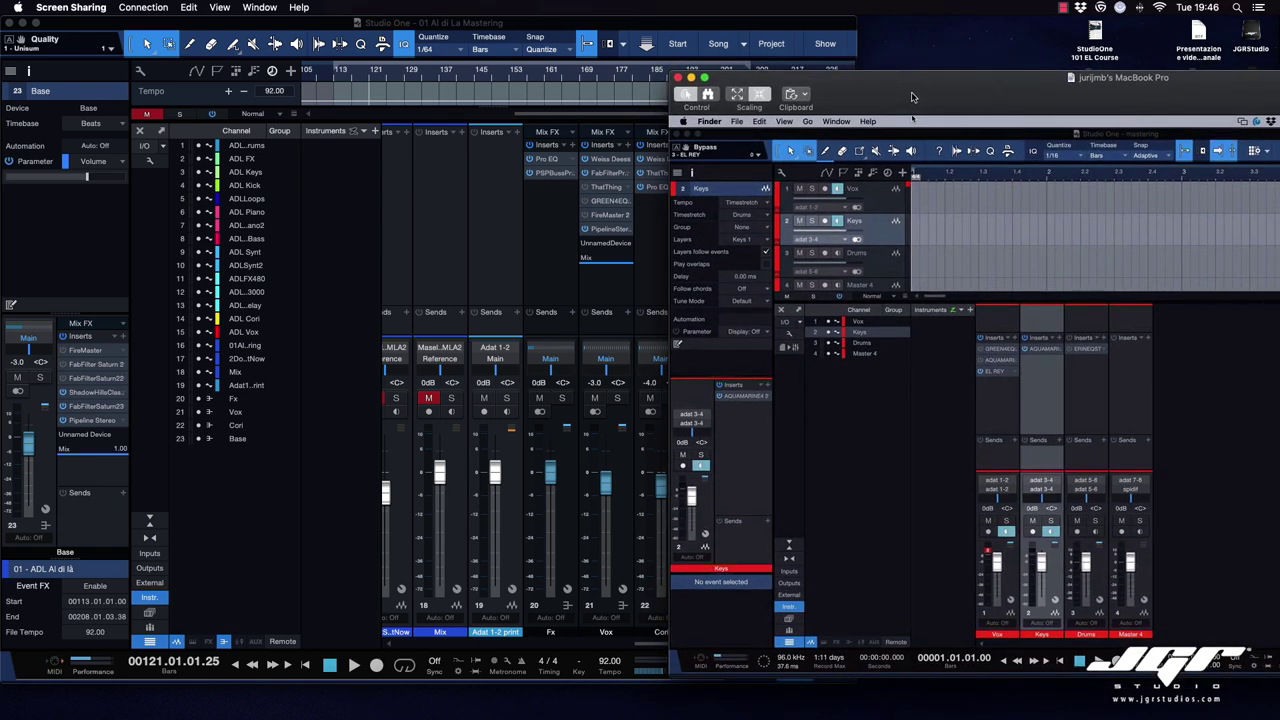
drag(912, 97, 896, 77)
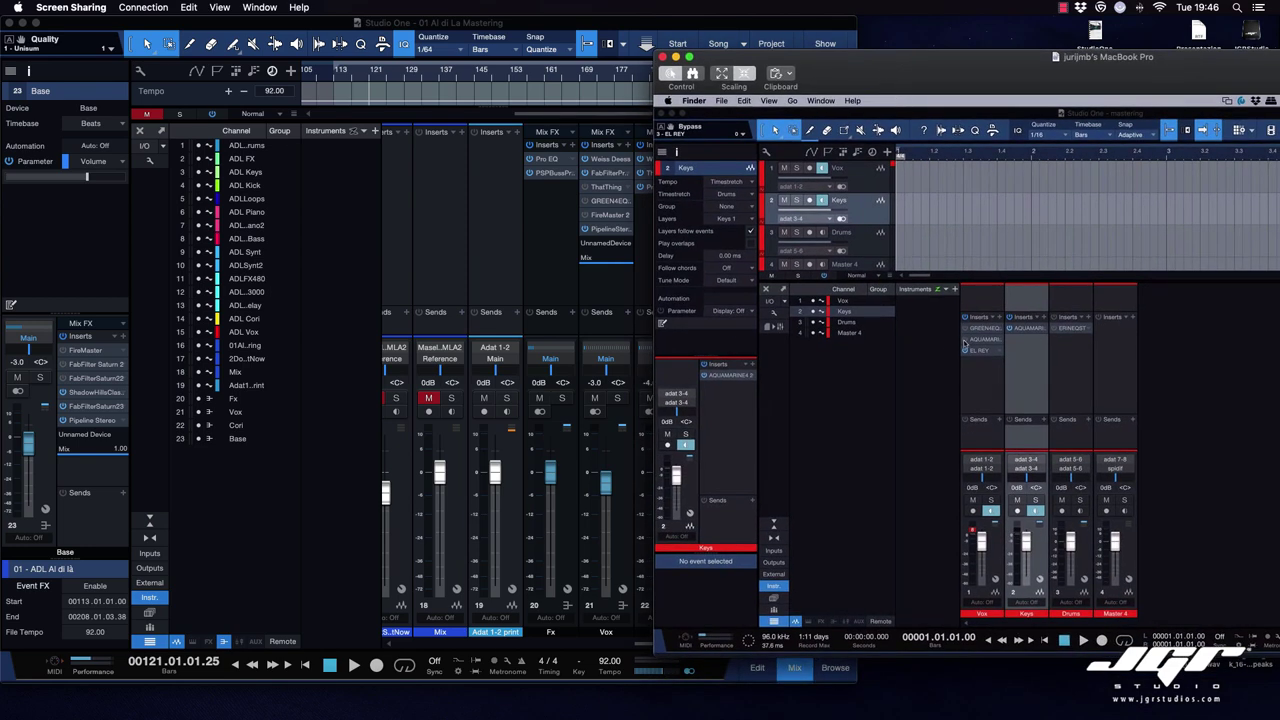